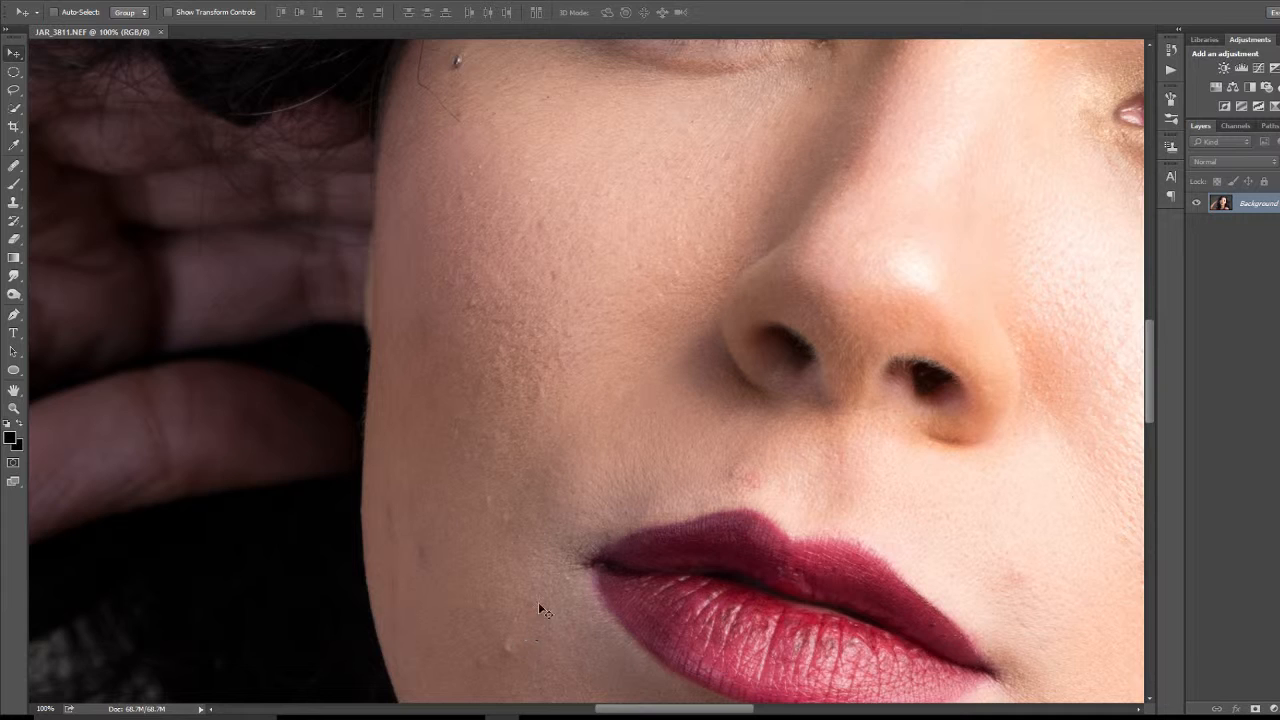
Step: Inspect the skin on both cheeks, around the eyes, nose and lips for blemishes at 100% zoom
{"action": "left_click_drag", "start_coordinate": [546, 566], "coordinate": [554, 437]}
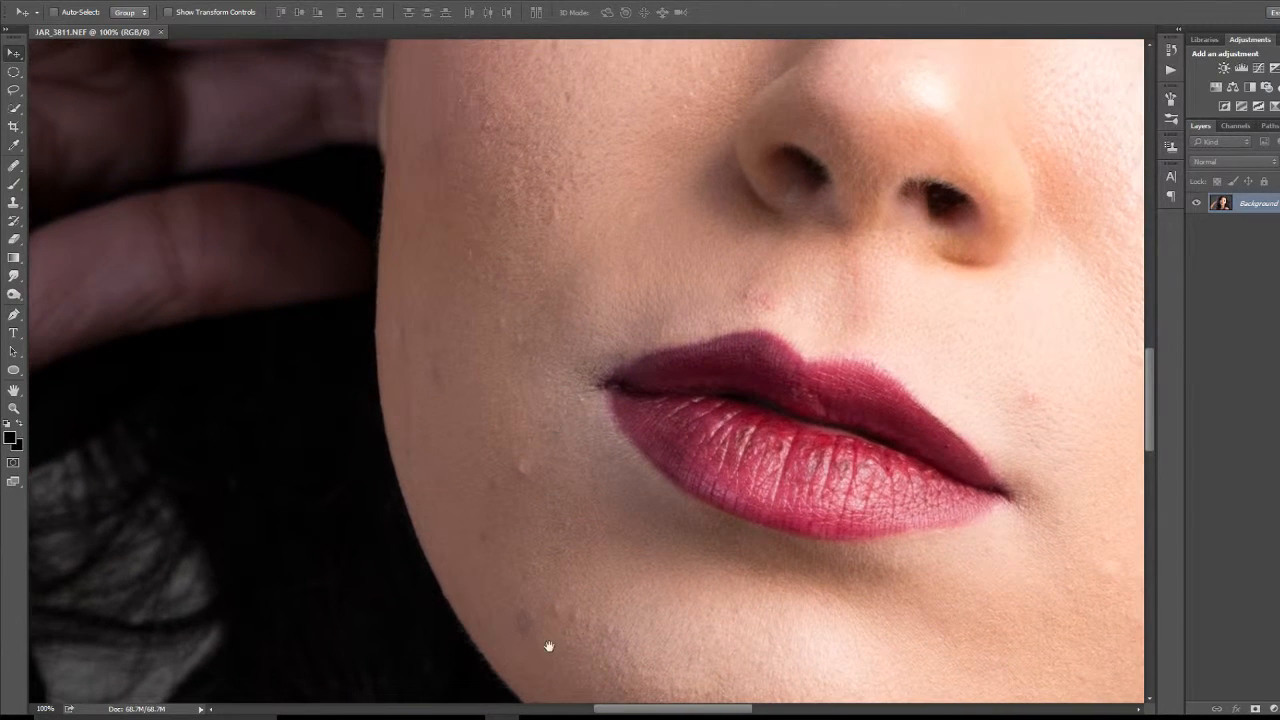
{"action": "left_click_drag", "start_coordinate": [606, 251], "coordinate": [566, 531]}
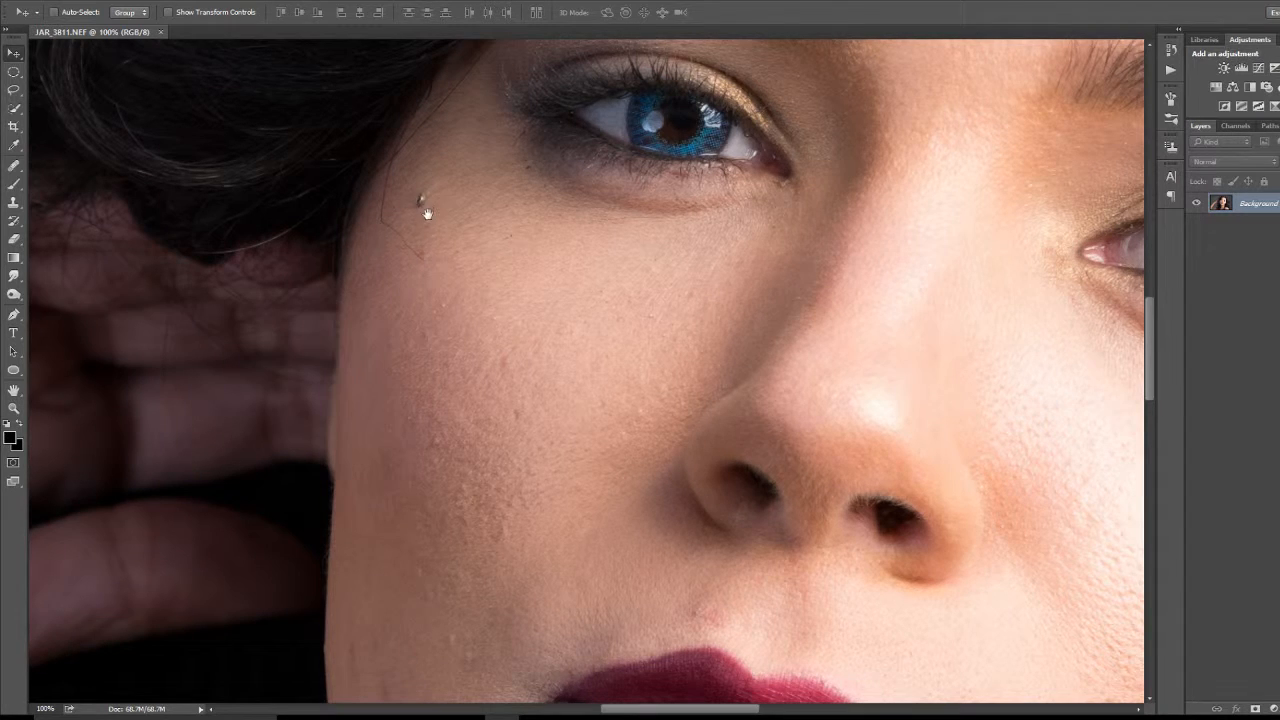
{"action": "left_click_drag", "start_coordinate": [883, 277], "coordinate": [257, 345]}
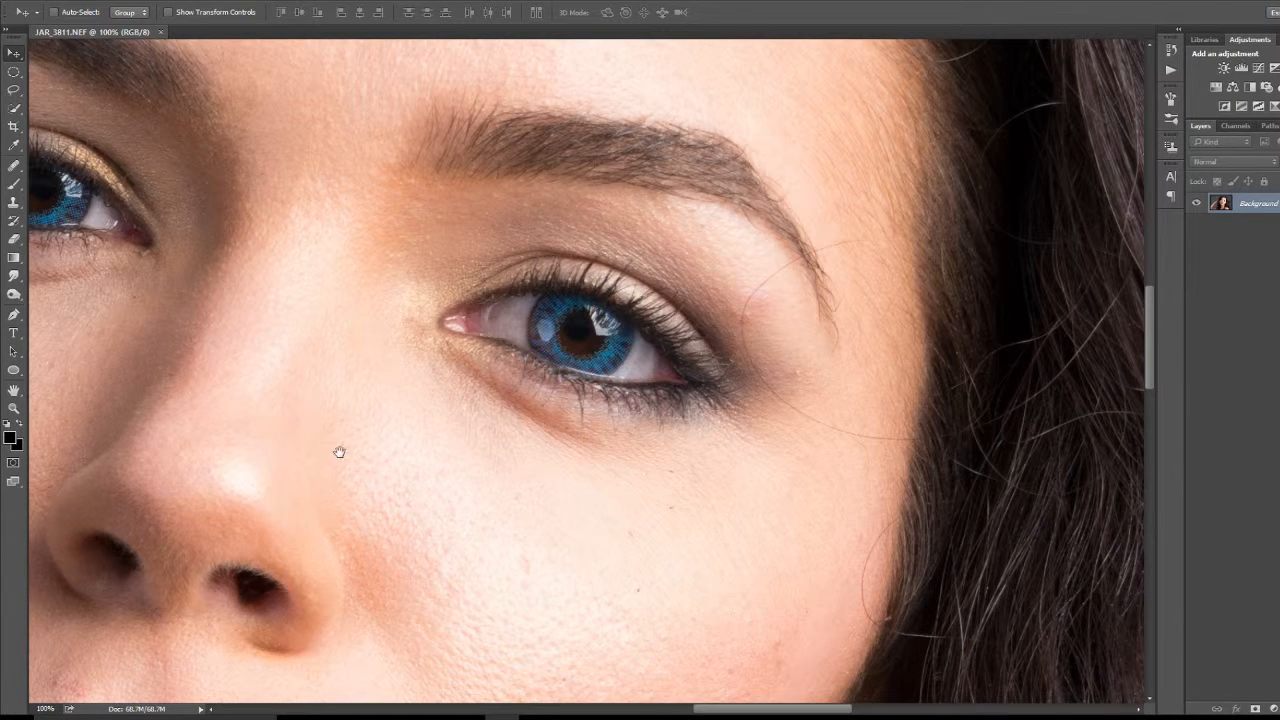
{"action": "left_click_drag", "start_coordinate": [408, 493], "coordinate": [369, 284]}
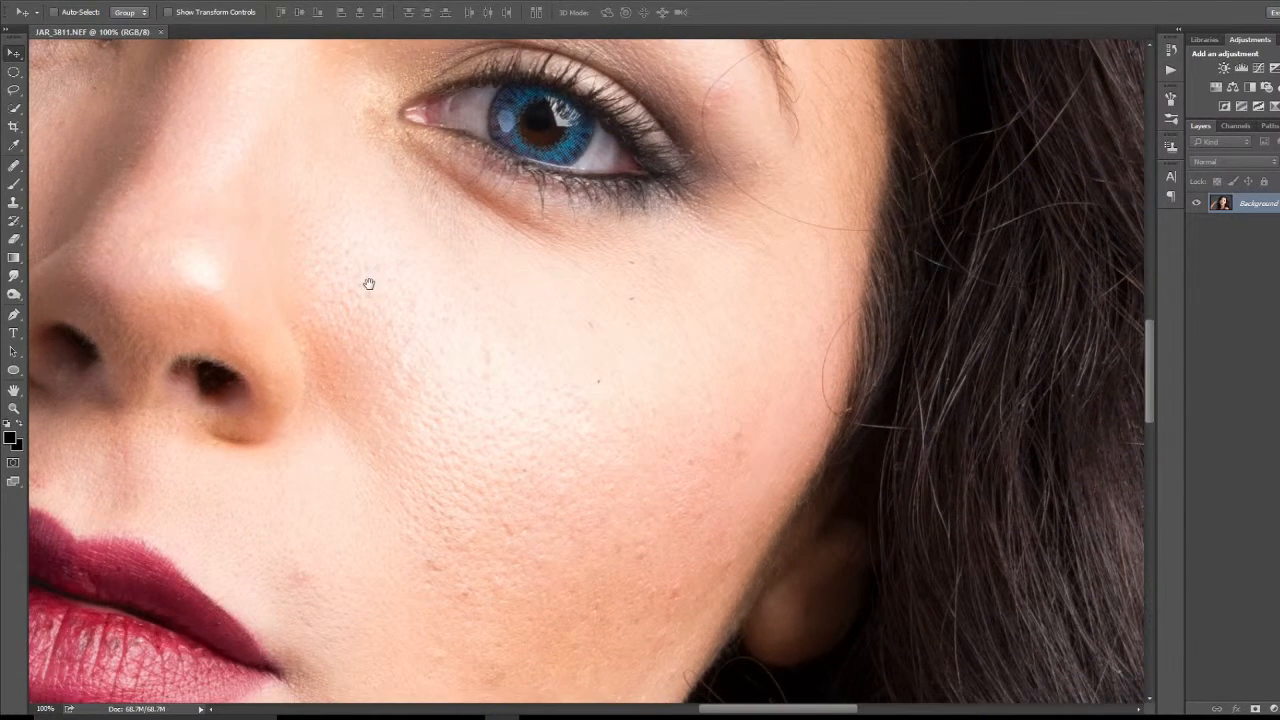
{"action": "left_click_drag", "start_coordinate": [449, 497], "coordinate": [582, 544]}
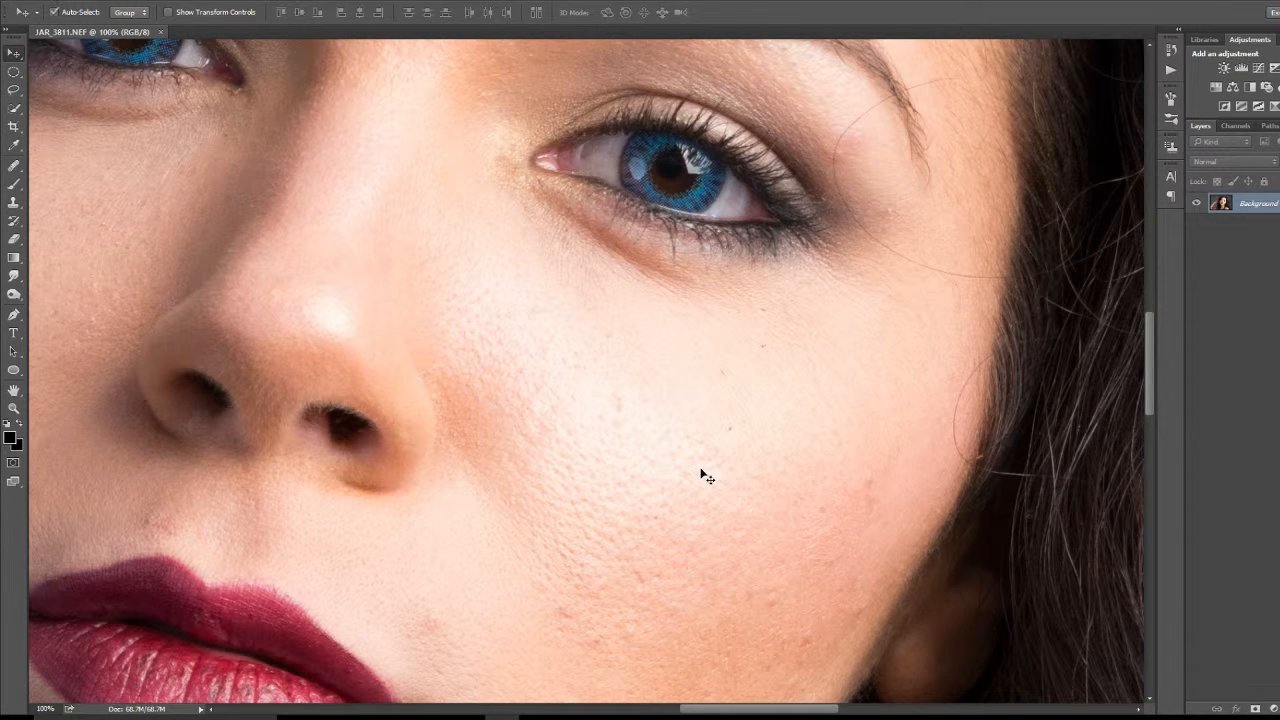
Step: Add an empty layer above the Background layer and choose the Healing Brush Tool
{"action": "key", "text": "ctrl+j"}
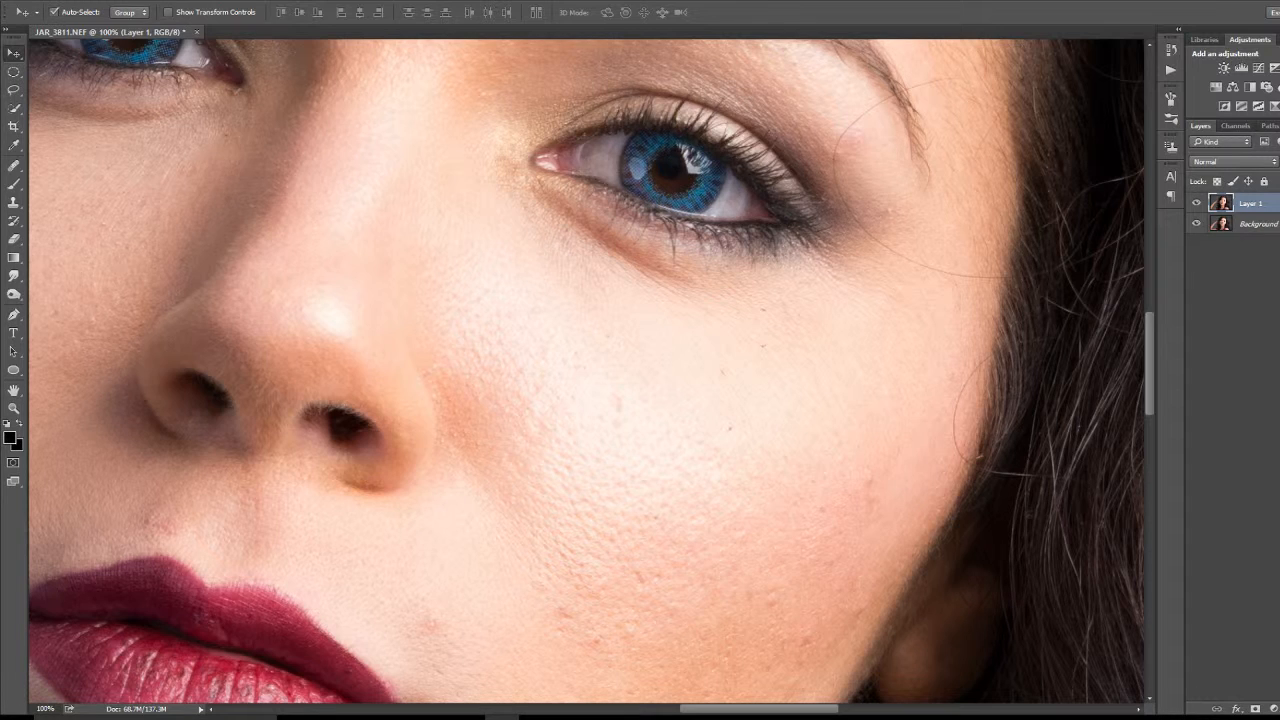
{"action": "key", "text": "Delete"}
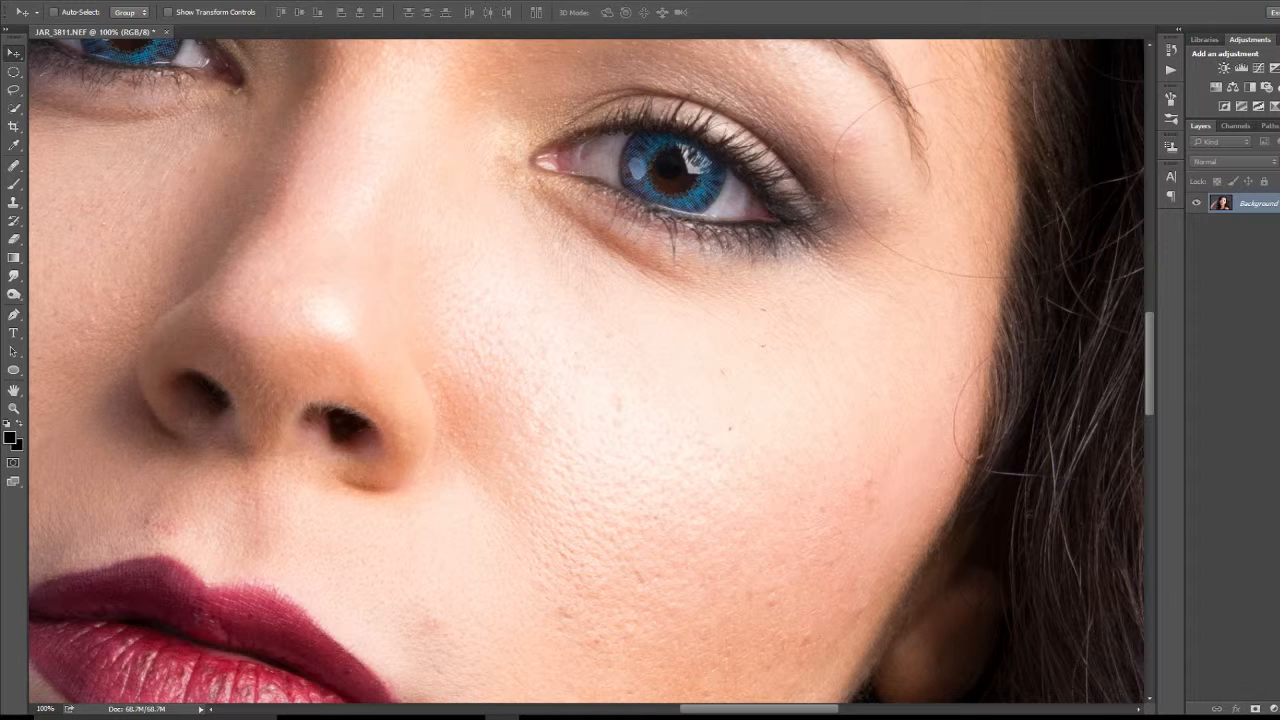
{"action": "key", "text": "ctrl+shift+alt+n"}
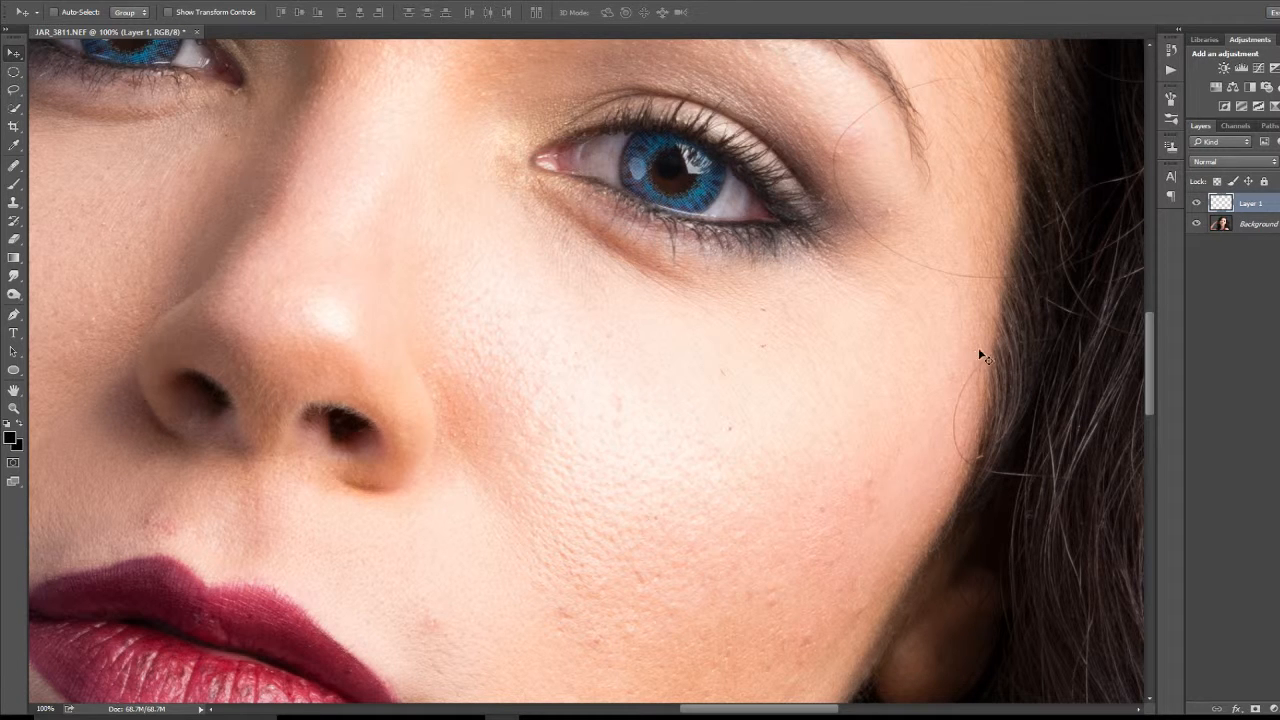
{"action": "left_click", "coordinate": [15, 172]}
{"action": "right_click", "coordinate": [15, 172]}
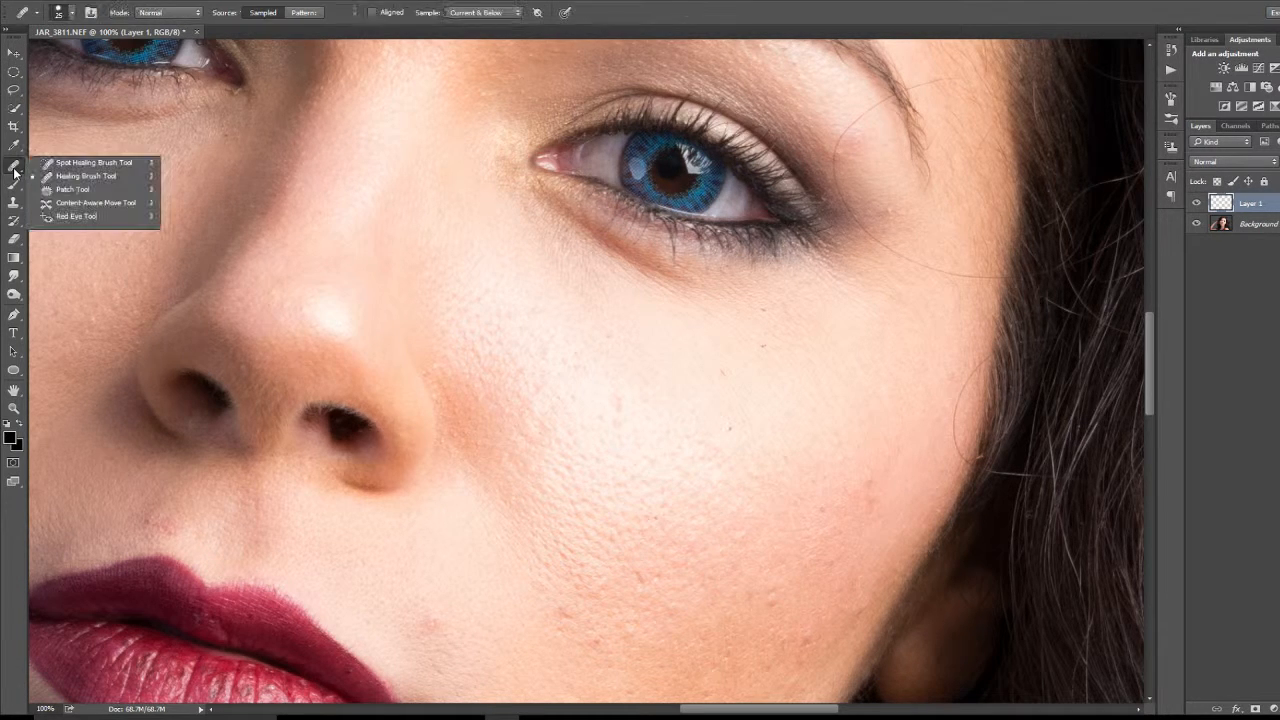
{"action": "left_click", "coordinate": [102, 177]}
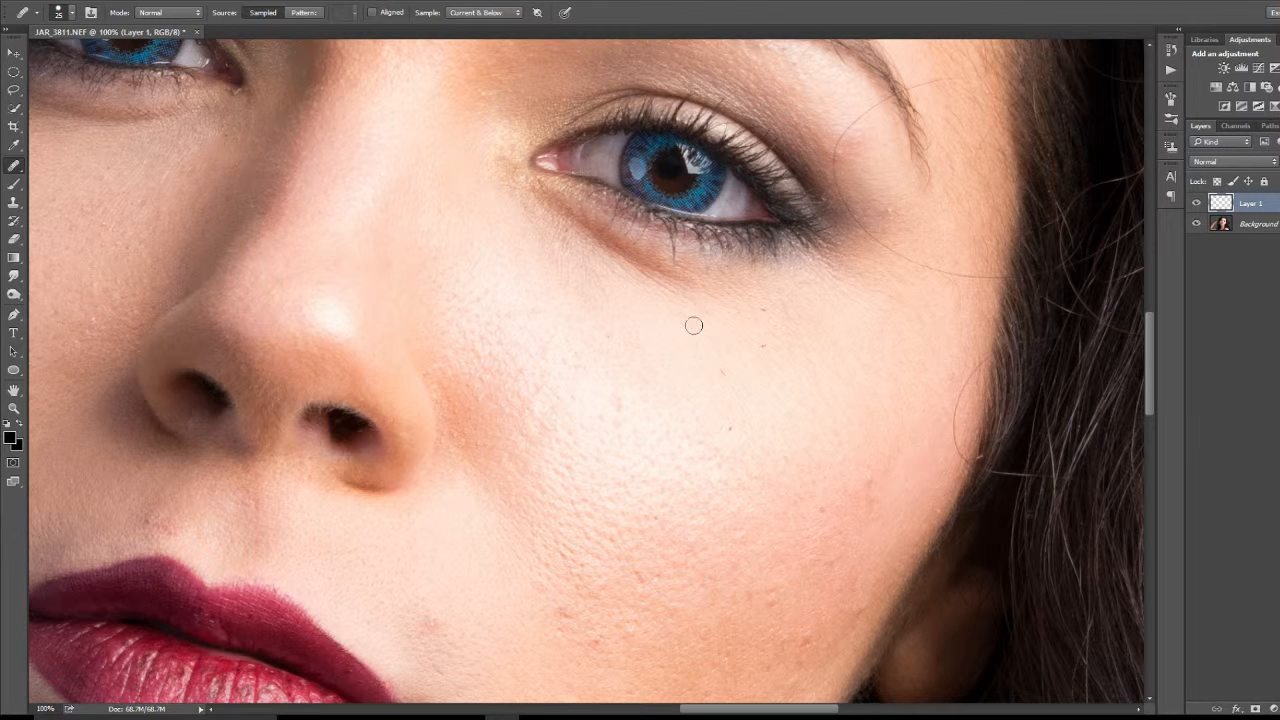
Step: Heal the small dark specks on the brightly lit cheek below the eye, sampling nearby clean skin
{"action": "left_click", "coordinate": [845, 503], "text": "alt"}
{"action": "left_click_drag", "start_coordinate": [823, 412], "coordinate": [830, 431]}
{"action": "left_click", "coordinate": [830, 431]}
{"action": "left_click", "coordinate": [821, 419]}
{"action": "left_click", "coordinate": [734, 325], "text": "alt"}
{"action": "mouse_move", "coordinate": [775, 354]}
{"action": "left_mouse_down"}
{"action": "mouse_move", "coordinate": [757, 344]}
{"action": "mouse_move", "coordinate": [769, 351]}
{"action": "mouse_move", "coordinate": [760, 311]}
{"action": "mouse_move", "coordinate": [774, 311]}
{"action": "mouse_move", "coordinate": [766, 337]}
{"action": "mouse_move", "coordinate": [788, 370]}
{"action": "left_mouse_up"}
{"action": "left_click_drag", "start_coordinate": [771, 328], "coordinate": [767, 320]}
{"action": "left_click", "coordinate": [775, 535]}
Step: Heal the red spots and bumps on the middle and outer part of the lit cheek, towards the ear
{"action": "scroll", "coordinate": [777, 536], "scroll_direction": "down", "scroll_amount": 1}
{"action": "scroll", "coordinate": [777, 536], "scroll_direction": "down", "scroll_amount": 3}
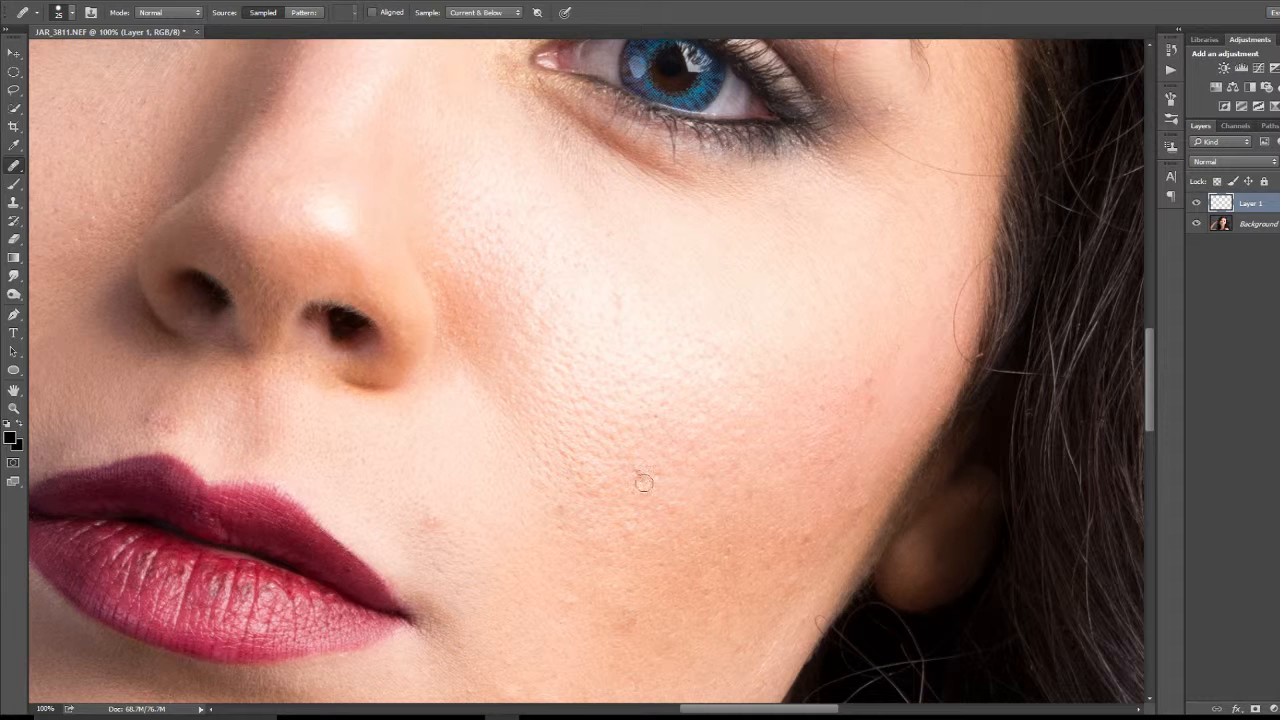
{"action": "left_click", "coordinate": [657, 435], "text": "alt"}
{"action": "left_click_drag", "start_coordinate": [645, 484], "coordinate": [640, 472]}
{"action": "scroll", "coordinate": [698, 505], "scroll_direction": "down", "scroll_amount": 1}
{"action": "scroll", "coordinate": [698, 505], "scroll_direction": "down", "scroll_amount": 3}
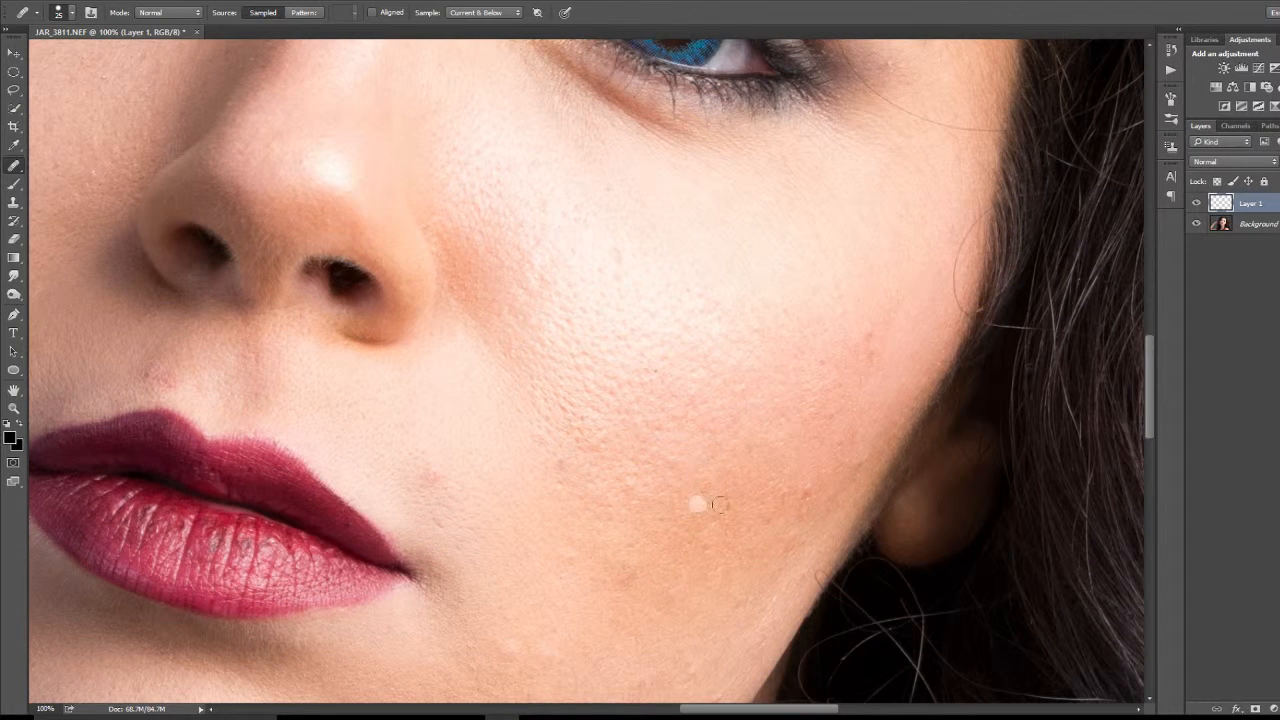
{"action": "left_click", "coordinate": [865, 396], "text": "alt"}
{"action": "left_click", "coordinate": [875, 348]}
{"action": "left_click", "coordinate": [827, 416]}
{"action": "left_click", "coordinate": [794, 471], "text": "alt"}
{"action": "left_click", "coordinate": [807, 484]}
{"action": "left_click_drag", "start_coordinate": [809, 497], "coordinate": [807, 511]}
Step: Heal the lower-cheek bump and the reddish blemish above the mouth corner on the lit side
{"action": "left_click_drag", "start_coordinate": [560, 463], "coordinate": [566, 478]}
{"action": "left_click_drag", "start_coordinate": [445, 470], "coordinate": [434, 483]}
{"action": "left_click", "coordinate": [425, 479]}
{"action": "left_click", "coordinate": [419, 481]}
{"action": "left_click", "coordinate": [449, 512]}
{"action": "left_click", "coordinate": [466, 506]}
{"action": "left_click", "coordinate": [440, 514]}
{"action": "scroll", "coordinate": [472, 567], "scroll_direction": "down", "scroll_amount": 2}
{"action": "left_click", "coordinate": [464, 548]}
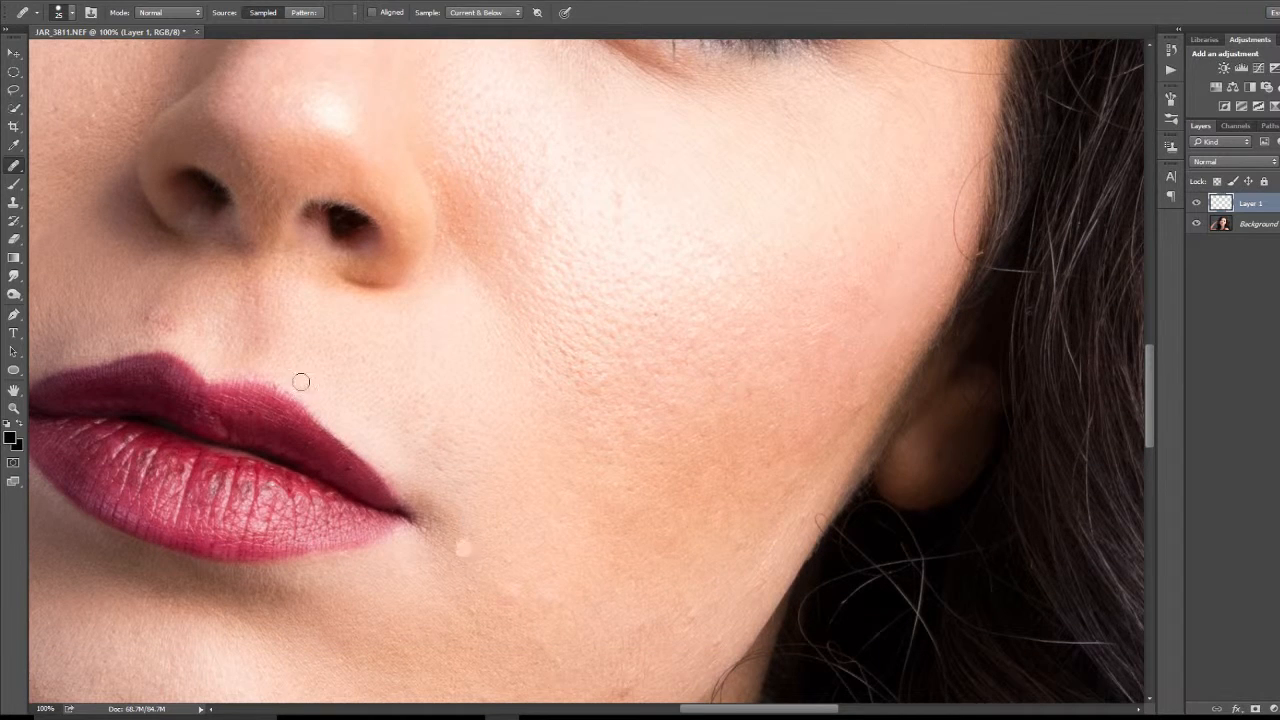
Step: Heal the reddish blemish and marks between the nose and the upper lip
{"action": "left_click", "coordinate": [212, 312]}
{"action": "left_click_drag", "start_coordinate": [220, 300], "coordinate": [398, 354]}
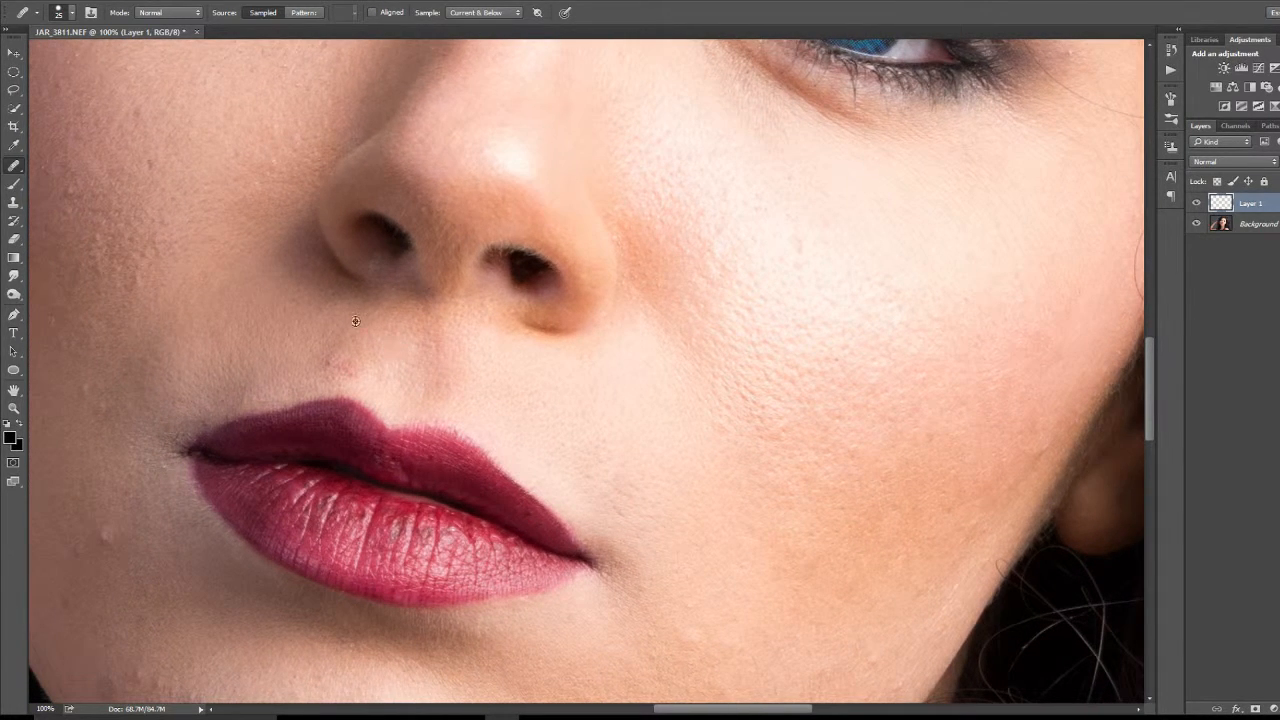
{"action": "left_click", "coordinate": [335, 365]}
{"action": "left_click", "coordinate": [395, 371]}
{"action": "left_click", "coordinate": [339, 371]}
{"action": "left_click", "coordinate": [366, 351]}
{"action": "left_click", "coordinate": [384, 340]}
{"action": "left_click", "coordinate": [383, 335]}
{"action": "left_click", "coordinate": [797, 242]}
Step: Heal the red spots and bumps along the lower edge of the chin
{"action": "left_click_drag", "start_coordinate": [732, 545], "coordinate": [805, 336]}
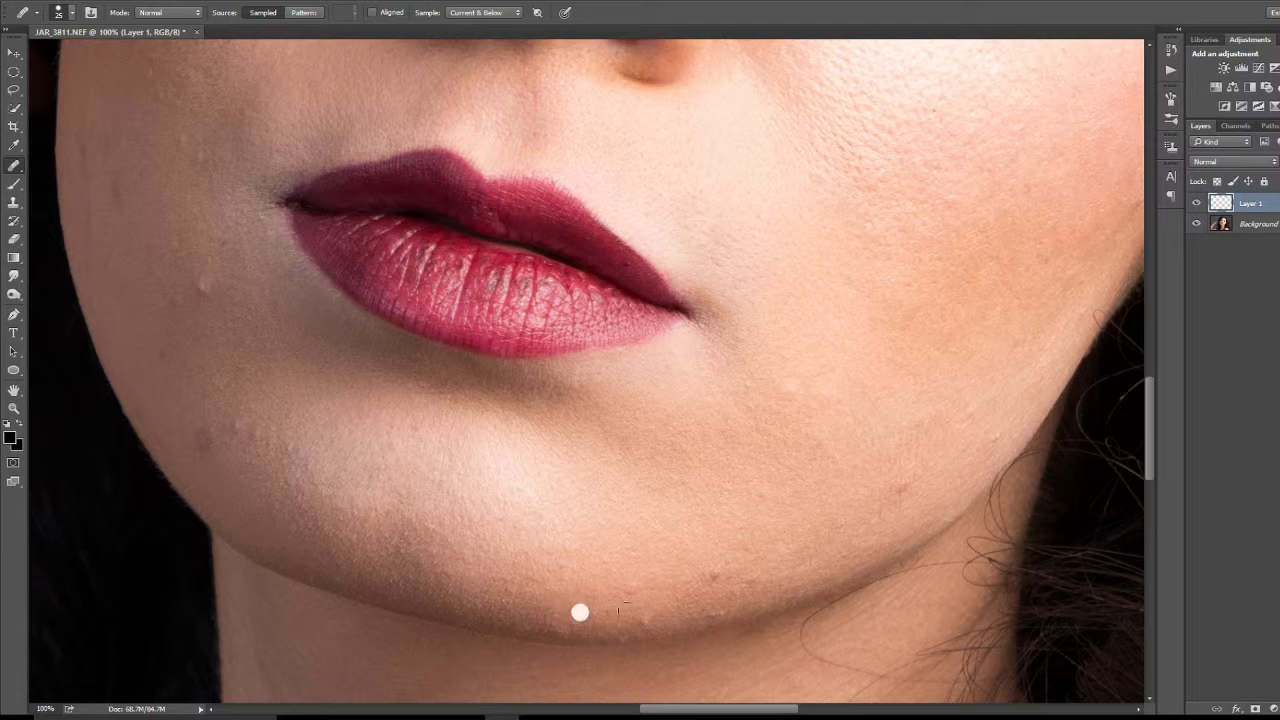
{"action": "left_click", "coordinate": [698, 559], "text": "alt"}
{"action": "left_click", "coordinate": [716, 578]}
{"action": "left_click_drag", "start_coordinate": [701, 593], "coordinate": [694, 591]}
{"action": "left_click", "coordinate": [682, 585]}
{"action": "left_click", "coordinate": [612, 594]}
{"action": "left_click", "coordinate": [634, 589]}
{"action": "left_click", "coordinate": [680, 592]}
{"action": "left_click", "coordinate": [672, 598]}
{"action": "left_click", "coordinate": [728, 580]}
{"action": "left_click", "coordinate": [746, 555]}
Step: Heal the spots along the jaw on the lit side of the face, including the dark one near the hair
{"action": "left_click", "coordinate": [794, 499], "text": "alt"}
{"action": "left_click", "coordinate": [794, 501]}
{"action": "left_click", "coordinate": [925, 525]}
{"action": "left_click", "coordinate": [901, 488]}
Step: Heal the bumps on the shaded side of the chin and on the skin beside the mouth corner
{"action": "left_click", "coordinate": [198, 448]}
{"action": "left_click", "coordinate": [264, 438]}
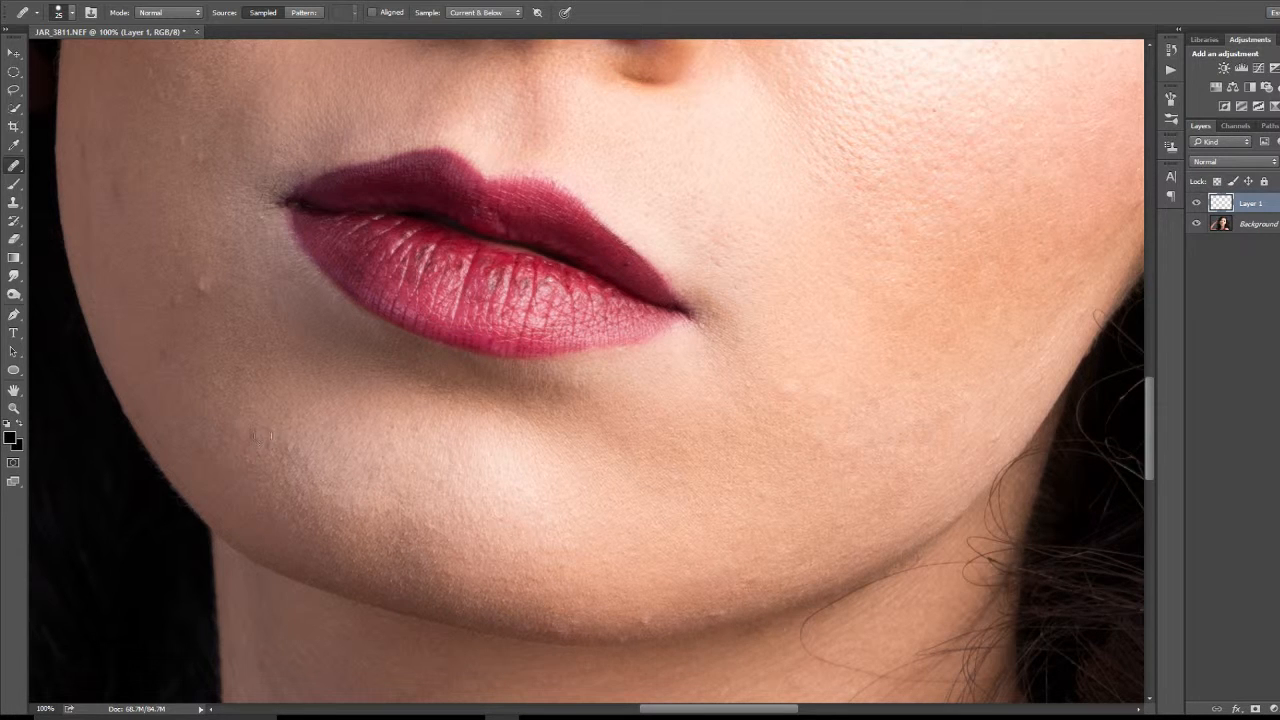
{"action": "left_click", "coordinate": [298, 450]}
{"action": "left_click", "coordinate": [201, 280]}
{"action": "left_click", "coordinate": [174, 452]}
{"action": "scroll", "coordinate": [126, 247], "scroll_direction": "up", "scroll_amount": 6}
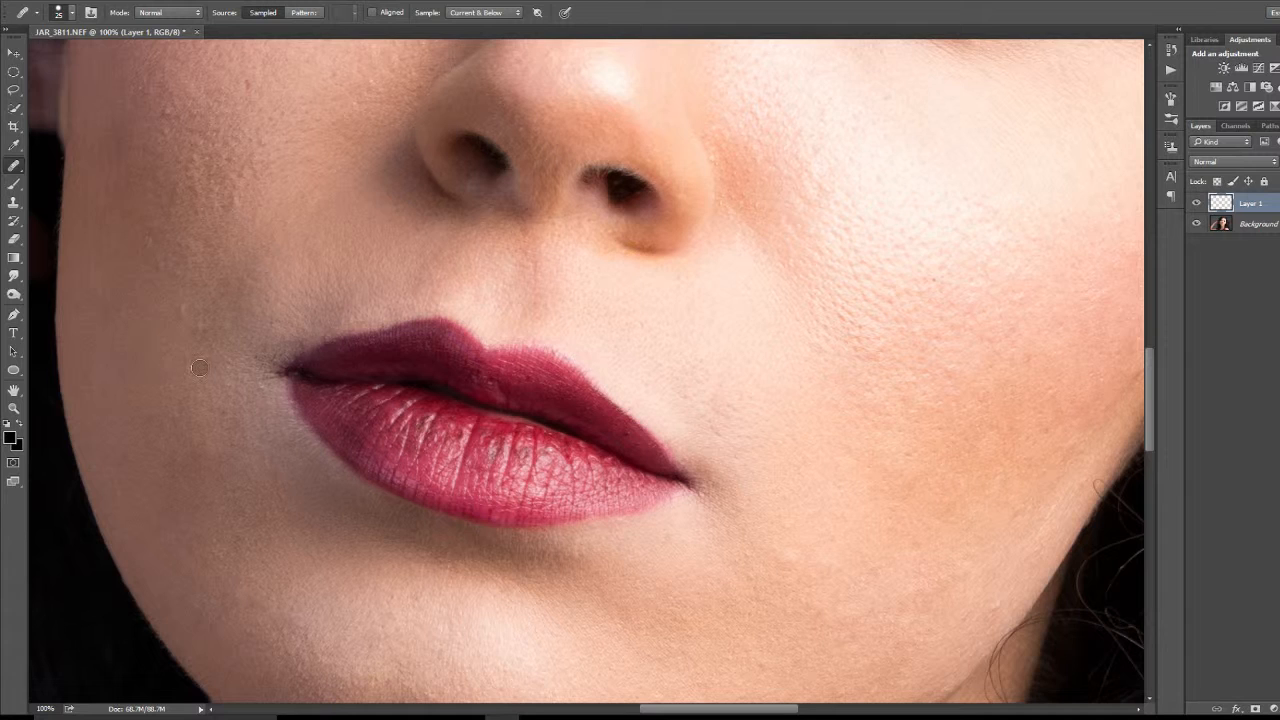
{"action": "scroll", "coordinate": [199, 368], "scroll_direction": "up", "scroll_amount": 3}
{"action": "left_click", "coordinate": [202, 466]}
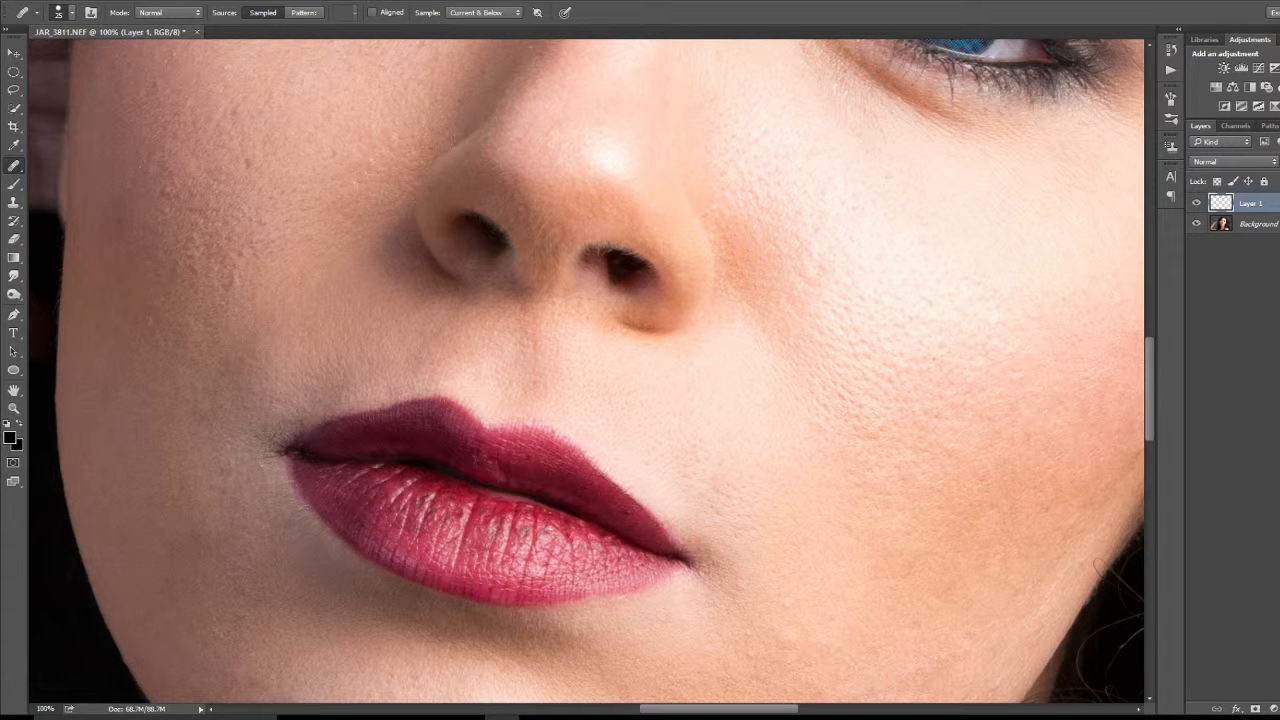
Step: Heal the small spots on the shaded cheek between the eye and the edge of the face
{"action": "scroll", "coordinate": [226, 472], "scroll_direction": "up", "scroll_amount": 5}
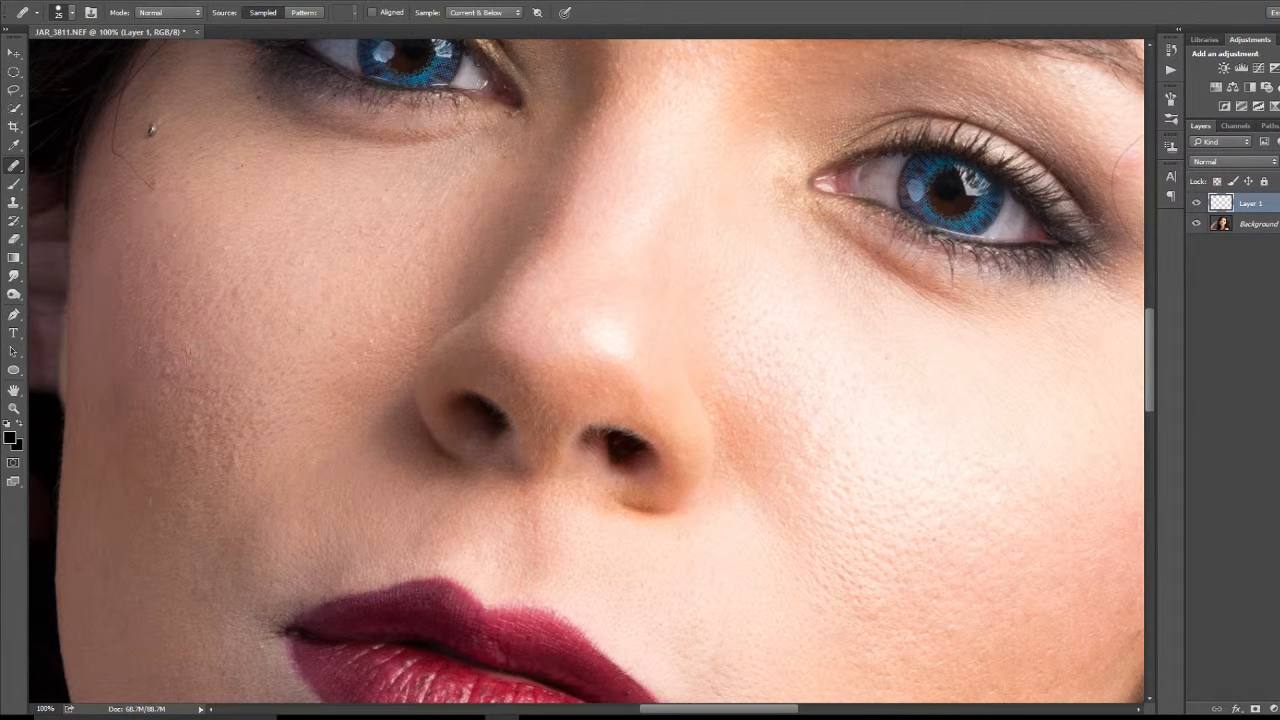
{"action": "left_click", "coordinate": [171, 346]}
{"action": "left_click", "coordinate": [161, 345]}
{"action": "scroll", "coordinate": [243, 306], "scroll_direction": "up", "scroll_amount": 5}
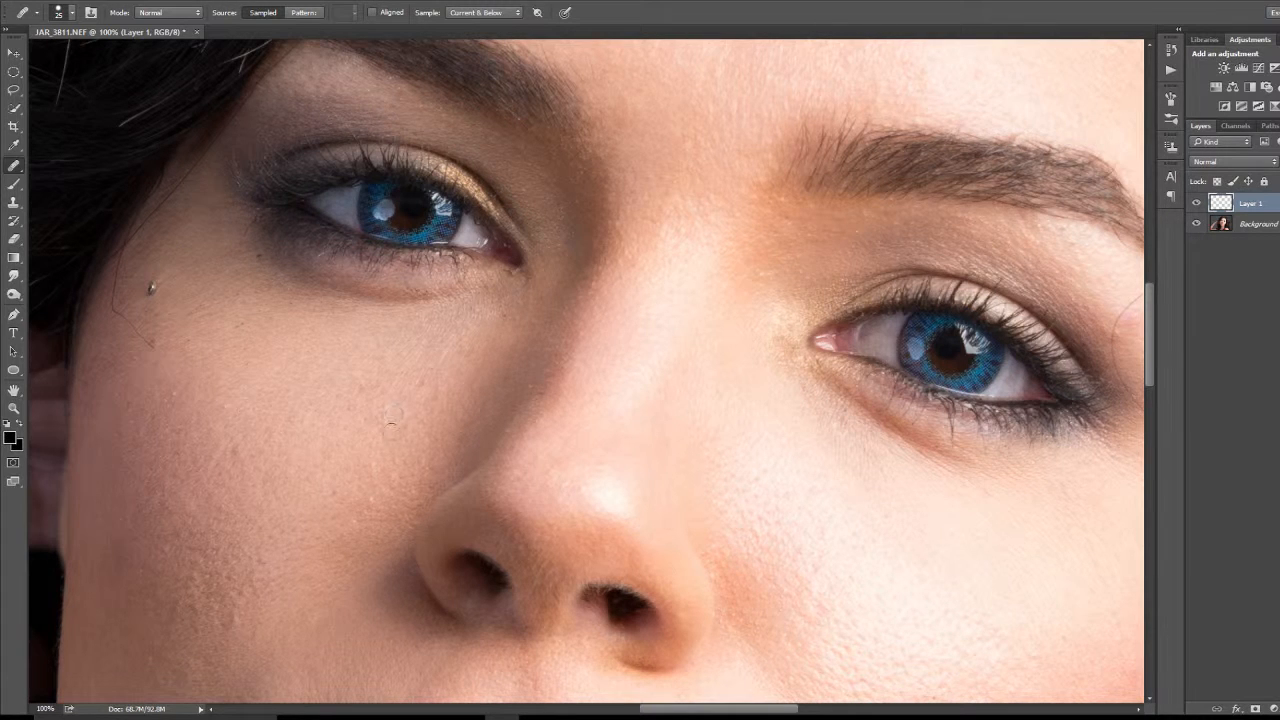
{"action": "left_click", "coordinate": [223, 403]}
{"action": "left_click", "coordinate": [172, 393]}
{"action": "left_click", "coordinate": [213, 428]}
{"action": "left_click", "coordinate": [220, 405]}
Step: Heal the specks below the shaded eye's outer corner and the thin stray hair on the skin beside it
{"action": "left_click", "coordinate": [281, 284]}
{"action": "left_click", "coordinate": [269, 285]}
{"action": "left_click", "coordinate": [265, 309]}
{"action": "left_click", "coordinate": [272, 317]}
{"action": "left_click", "coordinate": [193, 339]}
{"action": "left_click", "coordinate": [163, 346]}
{"action": "left_click_drag", "start_coordinate": [115, 313], "coordinate": [123, 254]}
{"action": "left_click", "coordinate": [94, 359], "text": "alt"}
Step: Heal away the stray hairs at the forehead's hairline, including the light curled strand hanging over the dark hair
{"action": "scroll", "coordinate": [141, 400], "scroll_direction": "up", "scroll_amount": 3}
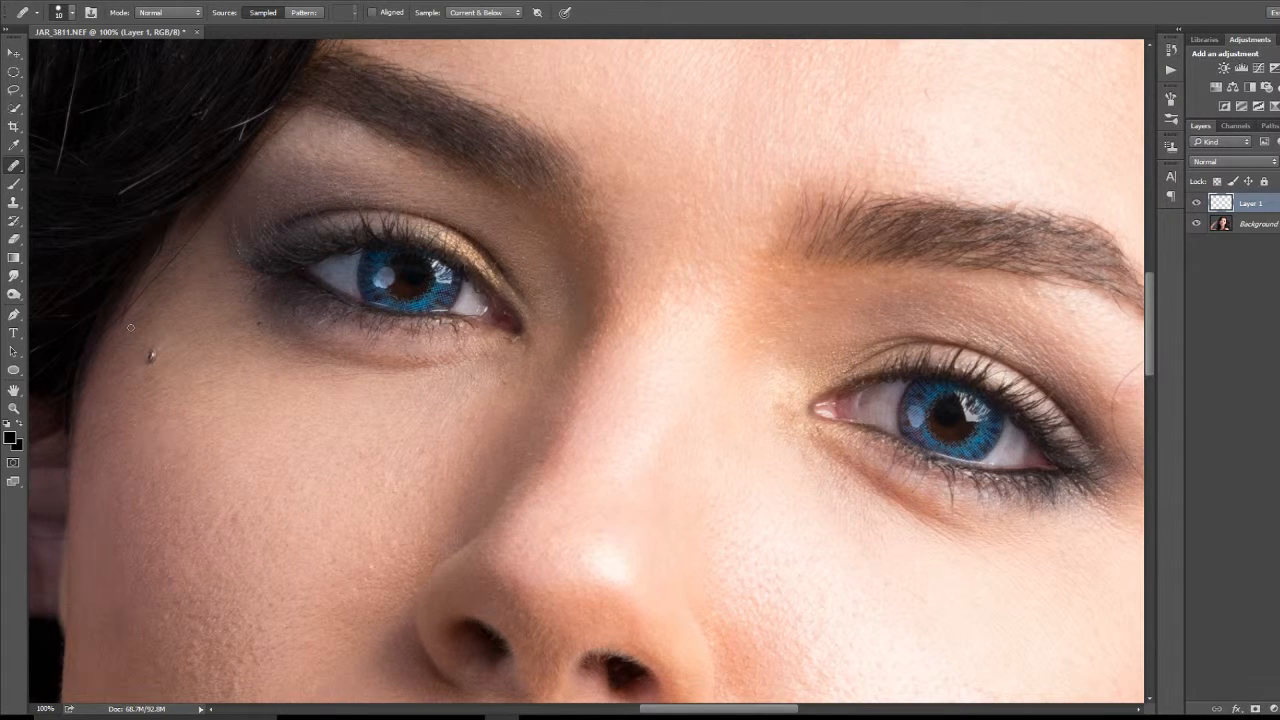
{"action": "scroll", "coordinate": [130, 327], "scroll_direction": "up", "scroll_amount": 10}
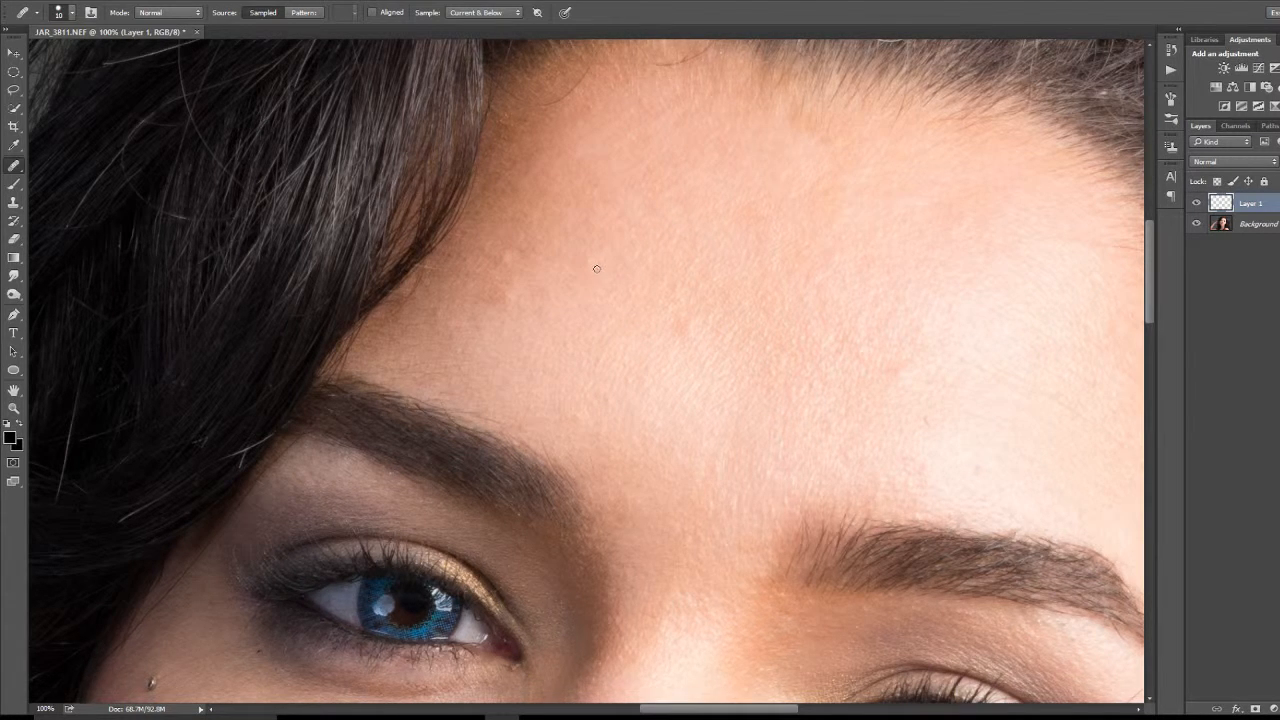
{"action": "scroll", "coordinate": [595, 265], "scroll_direction": "up", "scroll_amount": 4}
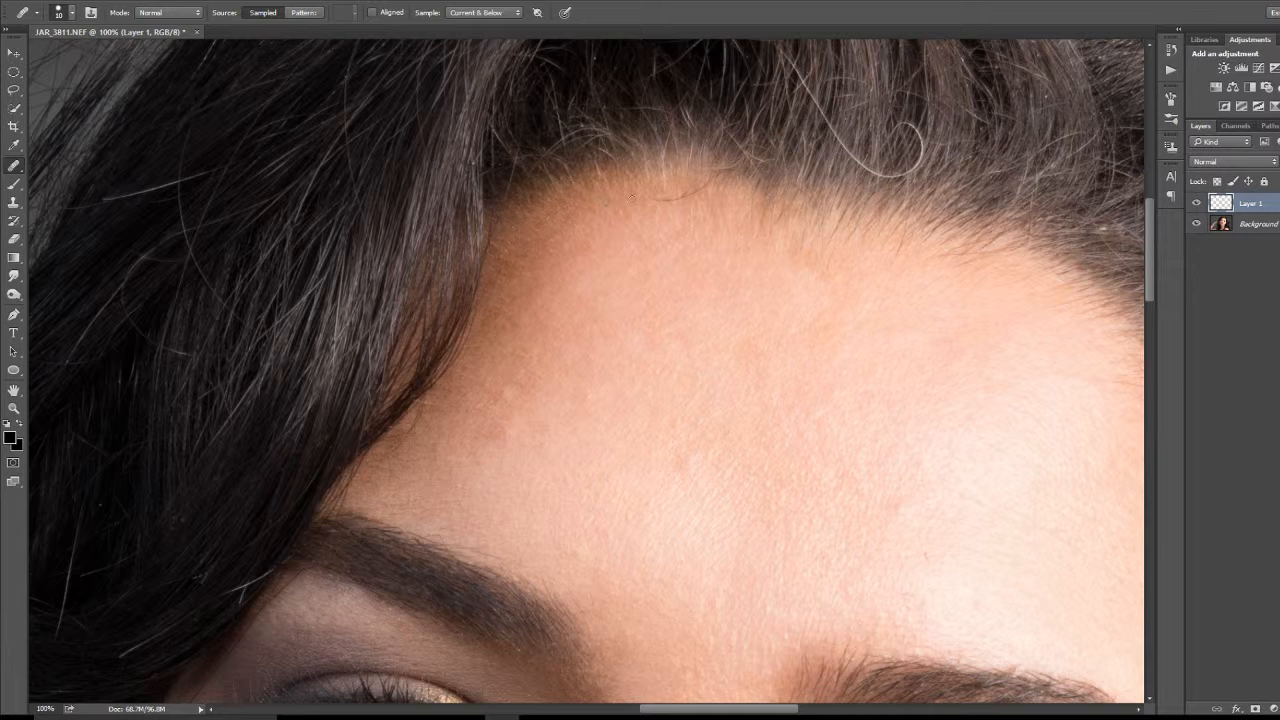
{"action": "left_click_drag", "start_coordinate": [652, 201], "coordinate": [675, 199]}
{"action": "left_click_drag", "start_coordinate": [860, 322], "coordinate": [734, 506]}
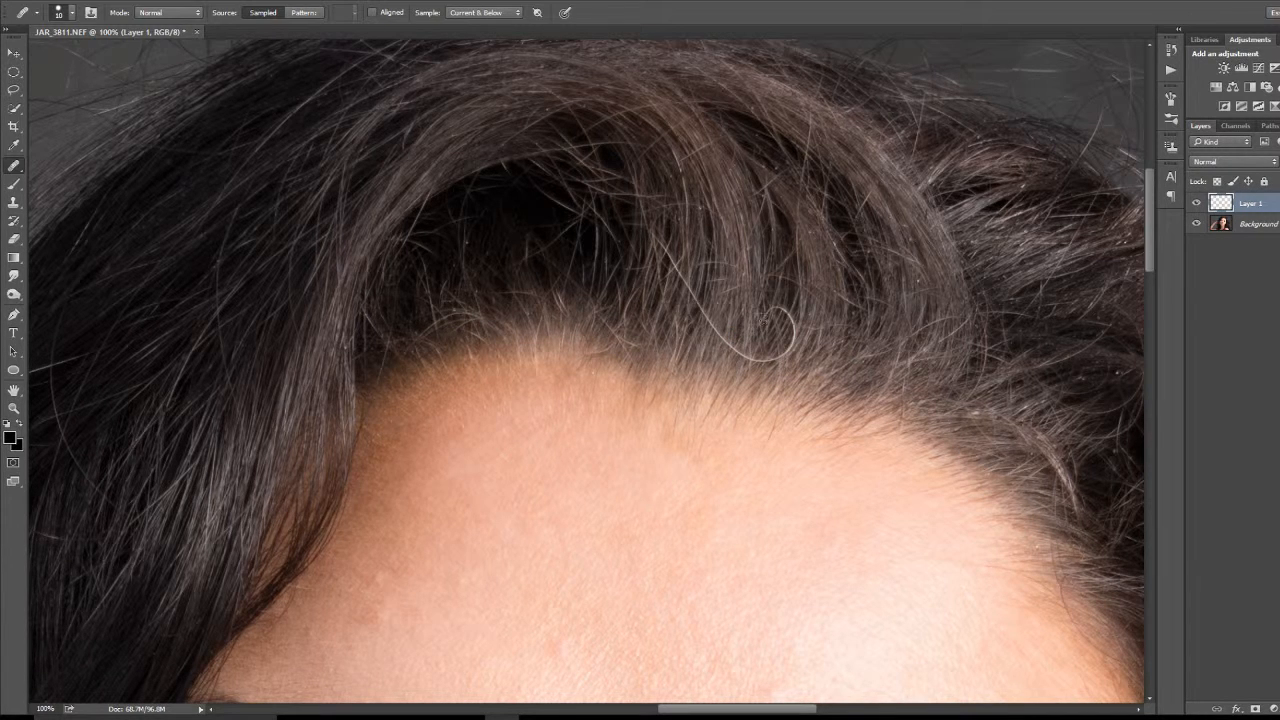
{"action": "mouse_move", "coordinate": [787, 303]}
{"action": "left_mouse_down"}
{"action": "mouse_move", "coordinate": [792, 346]}
{"action": "mouse_move", "coordinate": [768, 361]}
{"action": "left_mouse_up"}
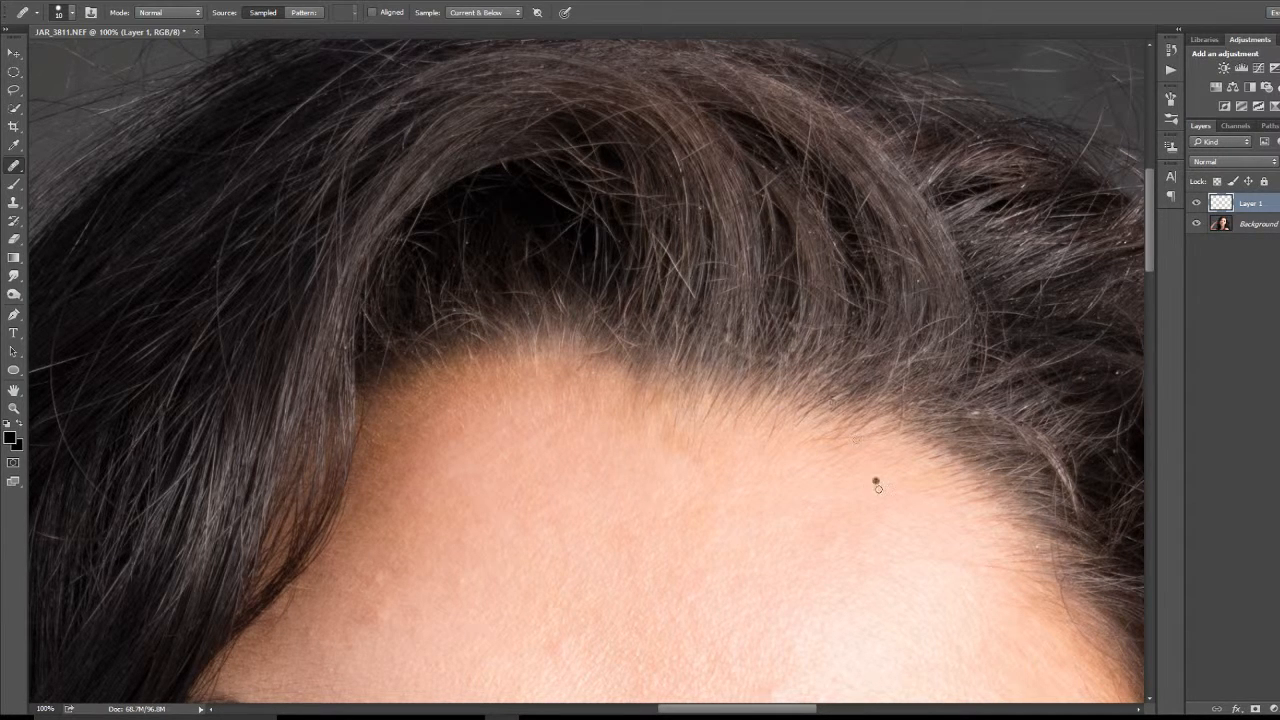
Step: Remove the thin stray hairs crossing the skin below the lit side's eyebrow tail and beside the outer eye corner
{"action": "left_click_drag", "start_coordinate": [1014, 571], "coordinate": [526, 171]}
{"action": "left_click_drag", "start_coordinate": [525, 358], "coordinate": [394, 289]}
{"action": "left_click_drag", "start_coordinate": [427, 379], "coordinate": [403, 249]}
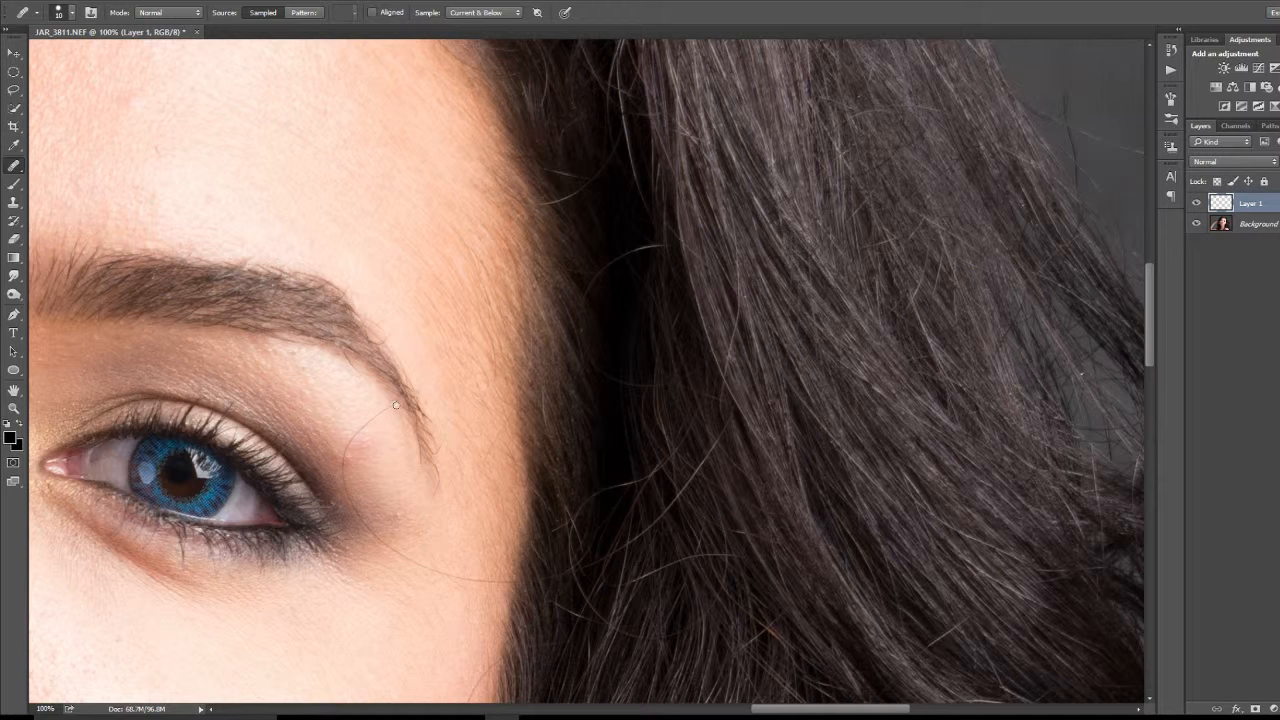
{"action": "mouse_move", "coordinate": [395, 402]}
{"action": "left_mouse_down"}
{"action": "mouse_move", "coordinate": [343, 459]}
{"action": "mouse_move", "coordinate": [367, 493]}
{"action": "left_mouse_up"}
{"action": "left_click_drag", "start_coordinate": [372, 534], "coordinate": [414, 564]}
{"action": "left_click_drag", "start_coordinate": [420, 566], "coordinate": [486, 584]}
Step: Enlarge the Healing Brush to 20 px and clean up the skin below the eyebrow tail and beside the outer eye corner
{"action": "key", "text": "bracketright"}
{"action": "left_click", "coordinate": [346, 402], "text": "alt"}
{"action": "left_click_drag", "start_coordinate": [366, 446], "coordinate": [360, 440]}
{"action": "mouse_move", "coordinate": [360, 464]}
{"action": "left_mouse_down"}
{"action": "mouse_move", "coordinate": [372, 441]}
{"action": "mouse_move", "coordinate": [365, 454]}
{"action": "left_mouse_up"}
{"action": "left_click_drag", "start_coordinate": [377, 440], "coordinate": [366, 457]}
{"action": "left_click_drag", "start_coordinate": [369, 432], "coordinate": [366, 445]}
{"action": "mouse_move", "coordinate": [359, 445]}
{"action": "left_mouse_down"}
{"action": "mouse_move", "coordinate": [360, 456]}
{"action": "mouse_move", "coordinate": [366, 437]}
{"action": "mouse_move", "coordinate": [374, 449]}
{"action": "mouse_move", "coordinate": [351, 434]}
{"action": "mouse_move", "coordinate": [364, 456]}
{"action": "mouse_move", "coordinate": [341, 449]}
{"action": "left_mouse_up"}
{"action": "left_click", "coordinate": [414, 527]}
{"action": "left_click", "coordinate": [434, 557]}
Step: Heal the fine marks and spots on the skin under the eye on the lit side of the face
{"action": "mouse_move", "coordinate": [271, 614]}
{"action": "left_mouse_down"}
{"action": "mouse_move", "coordinate": [580, 380]}
{"action": "mouse_move", "coordinate": [648, 339]}
{"action": "mouse_move", "coordinate": [672, 340]}
{"action": "left_mouse_up"}
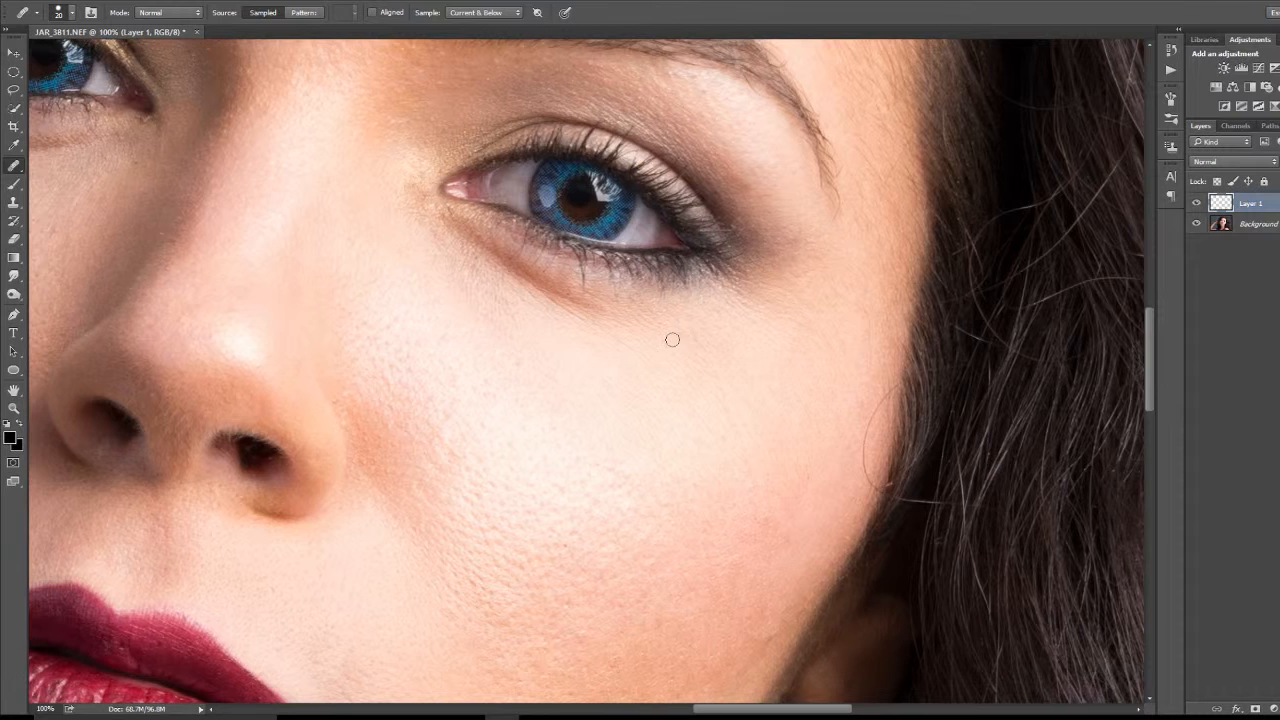
{"action": "left_click", "coordinate": [555, 285], "text": "alt"}
{"action": "left_click", "coordinate": [486, 275], "text": "alt"}
{"action": "left_click_drag", "start_coordinate": [454, 275], "coordinate": [460, 260]}
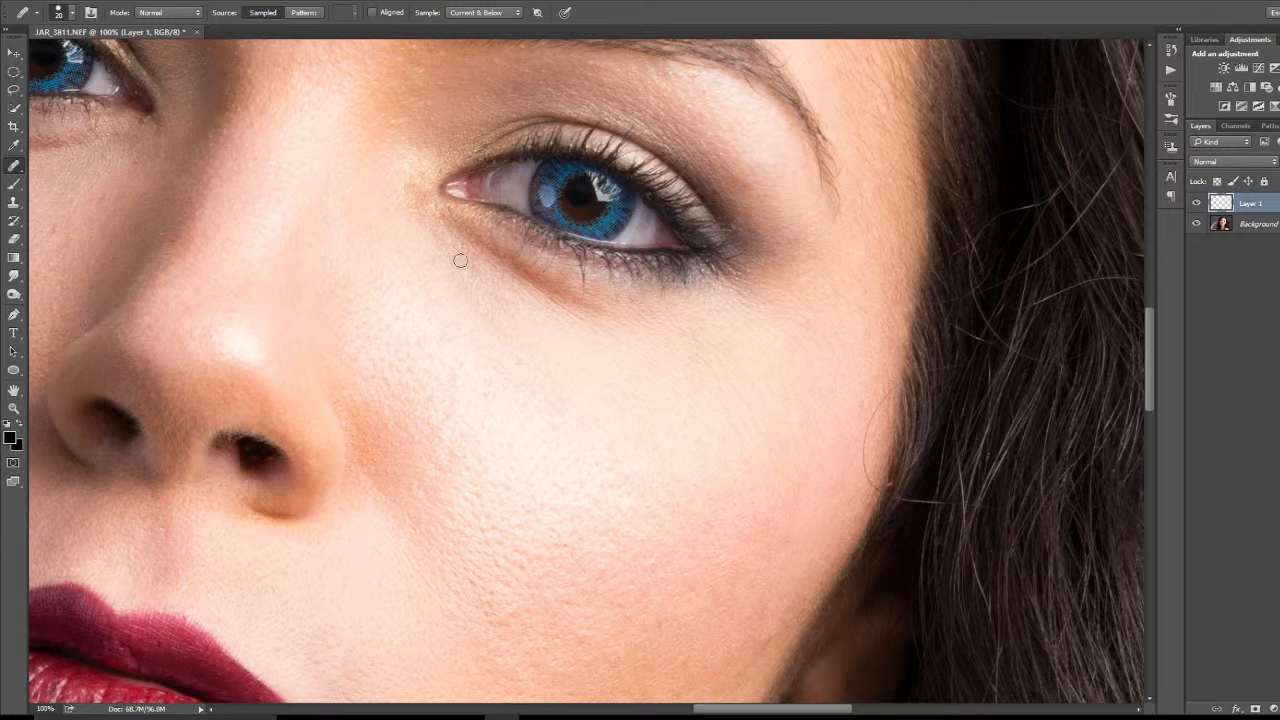
{"action": "left_click", "coordinate": [510, 351]}
{"action": "left_click", "coordinate": [521, 403]}
Step: Heal the small marks on the shaded side of the nose, below the inner corner of the eye
{"action": "scroll", "coordinate": [500, 466], "scroll_direction": "up", "scroll_amount": 6}
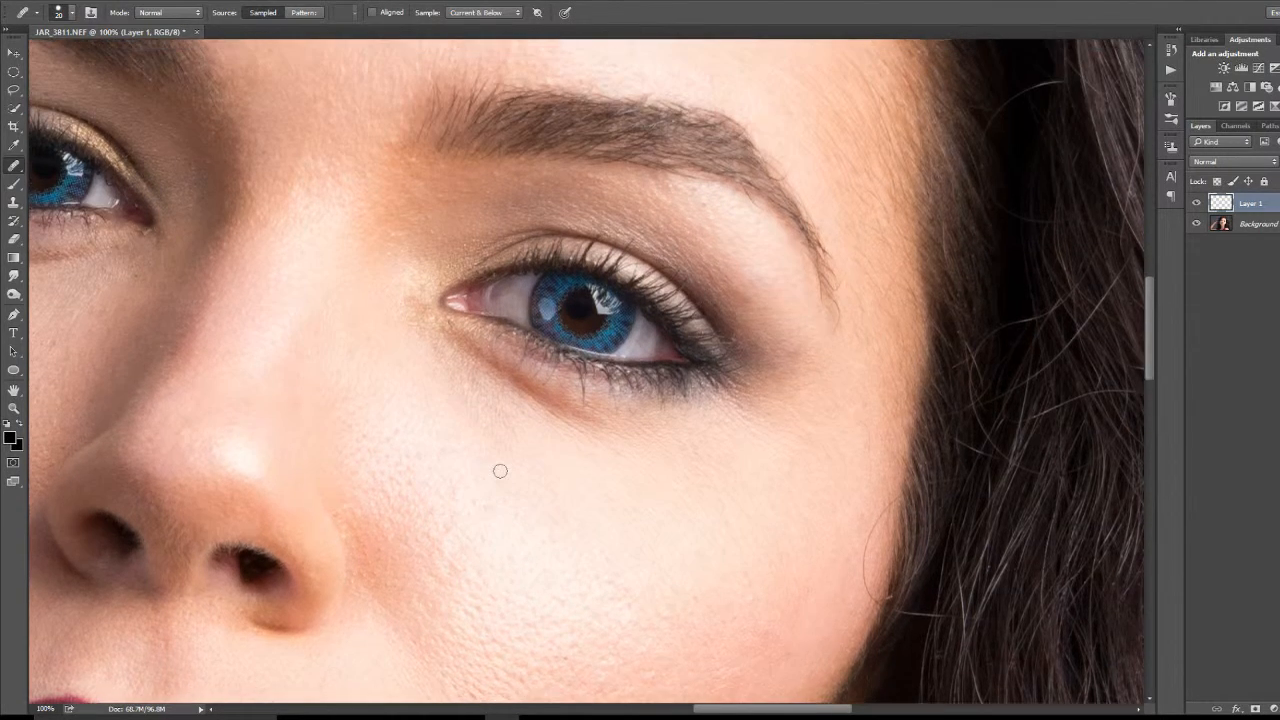
{"action": "scroll", "coordinate": [500, 470], "scroll_direction": "up", "scroll_amount": 1}
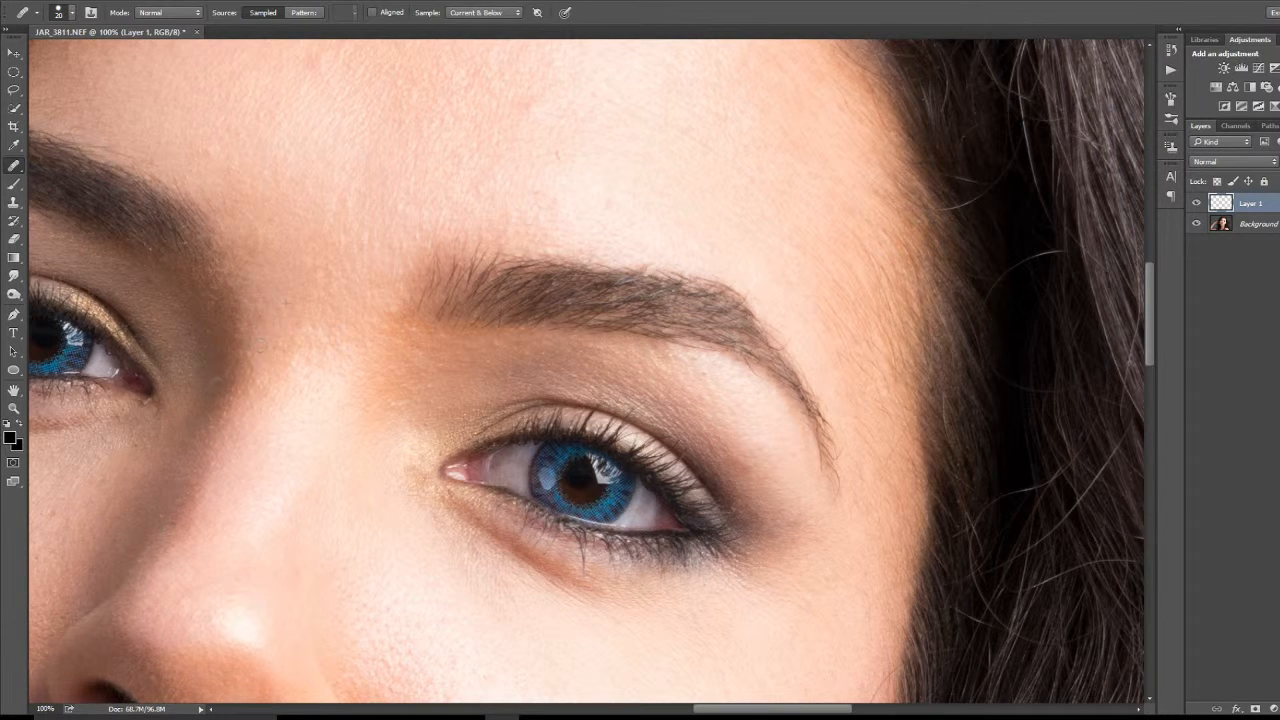
{"action": "left_click", "coordinate": [205, 376]}
{"action": "left_click_drag", "start_coordinate": [206, 434], "coordinate": [421, 353]}
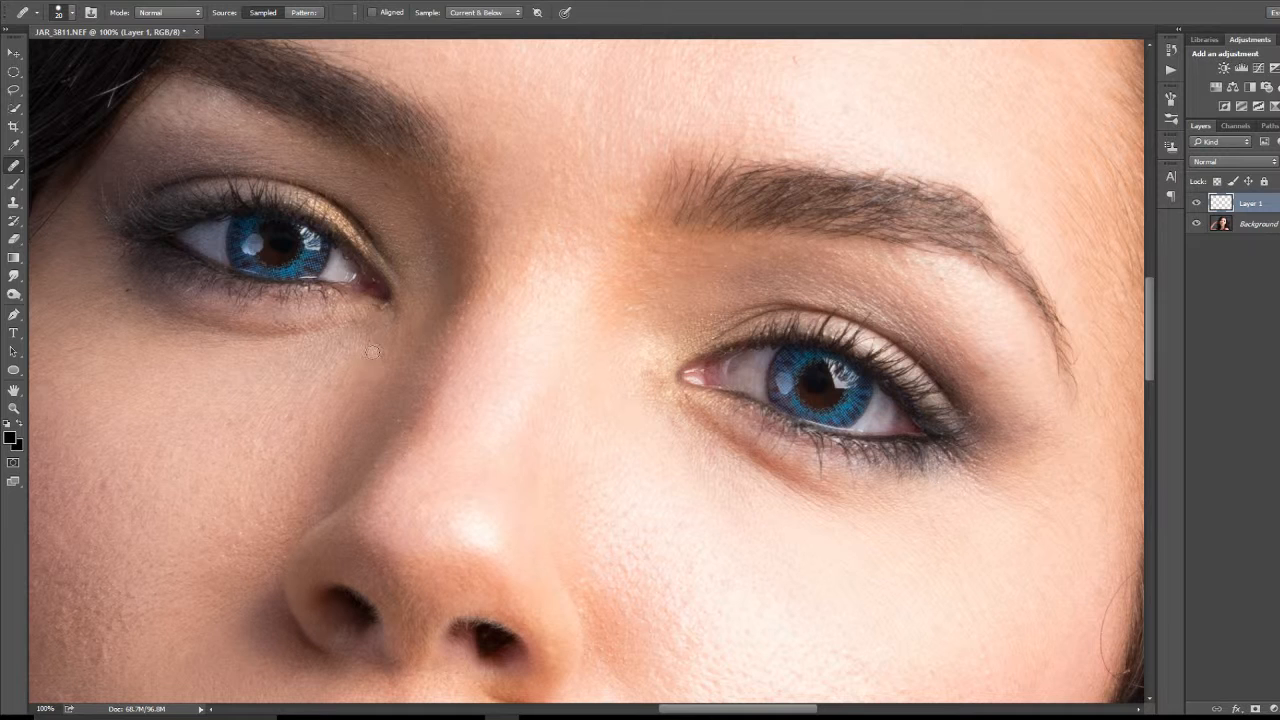
{"action": "left_click", "coordinate": [385, 417]}
{"action": "left_click", "coordinate": [400, 422]}
Step: Heal the remaining dark specks in the shadowed makeup below the outer corner of the shaded-side eye
{"action": "left_click", "coordinate": [161, 332]}
{"action": "left_click", "coordinate": [154, 313]}
{"action": "left_click", "coordinate": [172, 327]}
{"action": "left_click", "coordinate": [152, 312]}
{"action": "left_click", "coordinate": [130, 295]}
{"action": "left_click", "coordinate": [122, 290]}
Step: Clean the chin's lower edge against the neck on the shaded side with an enlarged Clone Stamp, and return to the Healing Brush
{"action": "scroll", "coordinate": [285, 405], "scroll_direction": "down", "scroll_amount": 6}
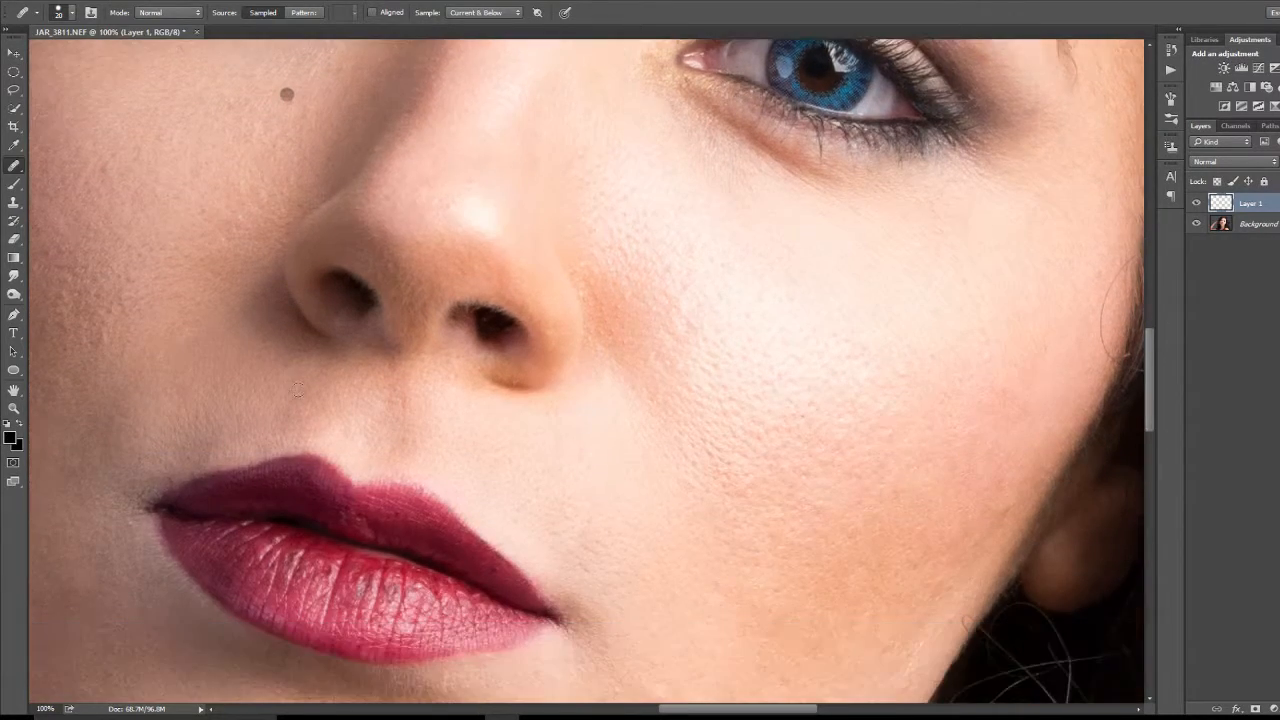
{"action": "scroll", "coordinate": [297, 390], "scroll_direction": "down", "scroll_amount": 6}
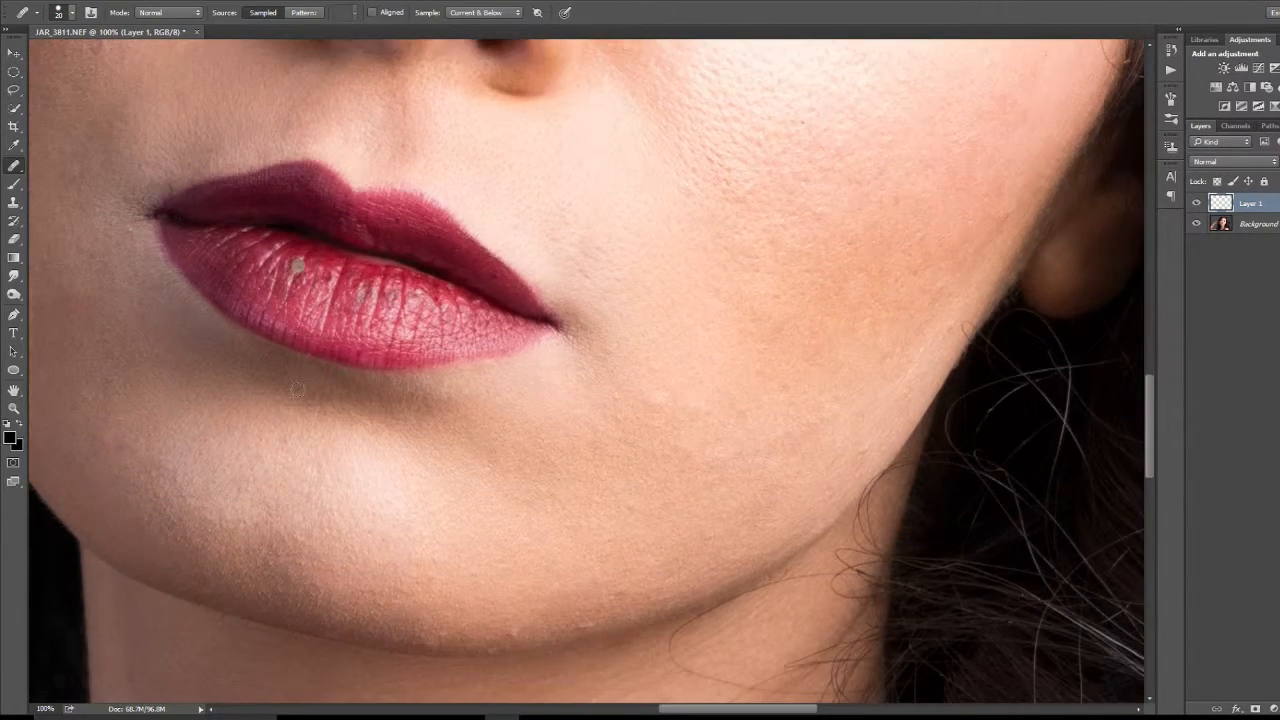
{"action": "scroll", "coordinate": [297, 390], "scroll_direction": "down", "scroll_amount": 1}
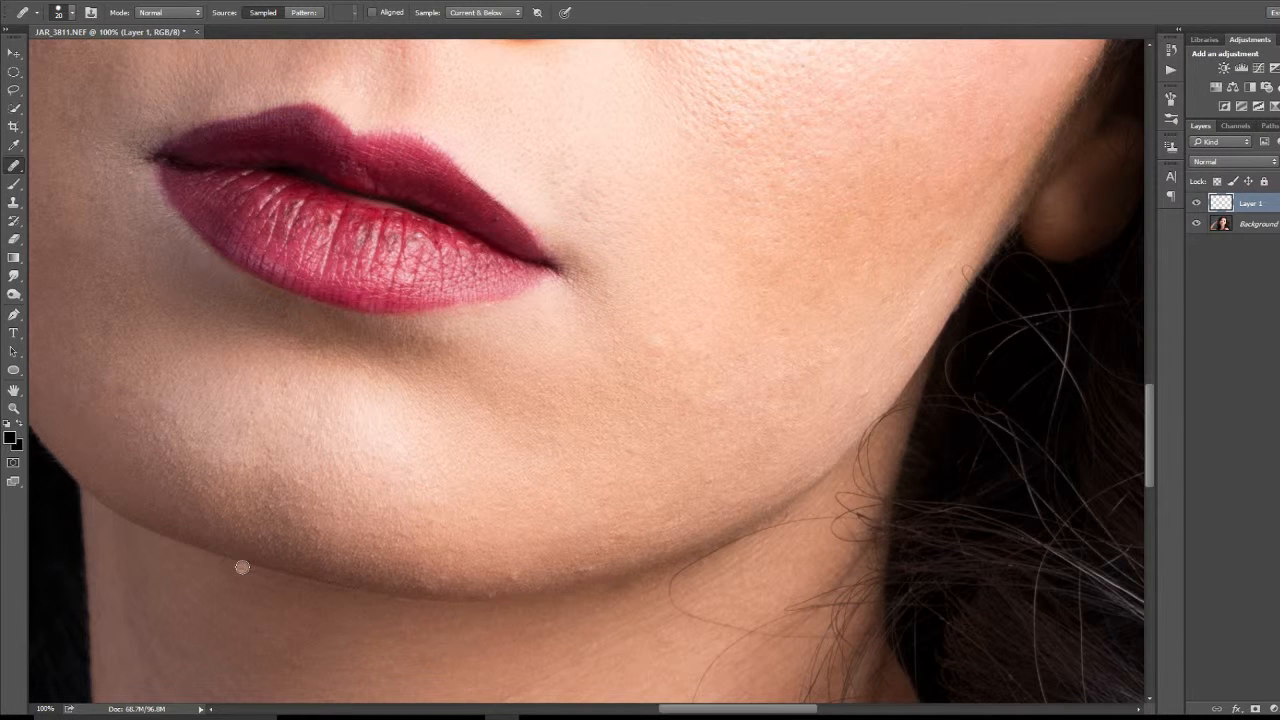
{"action": "left_click", "coordinate": [13, 203]}
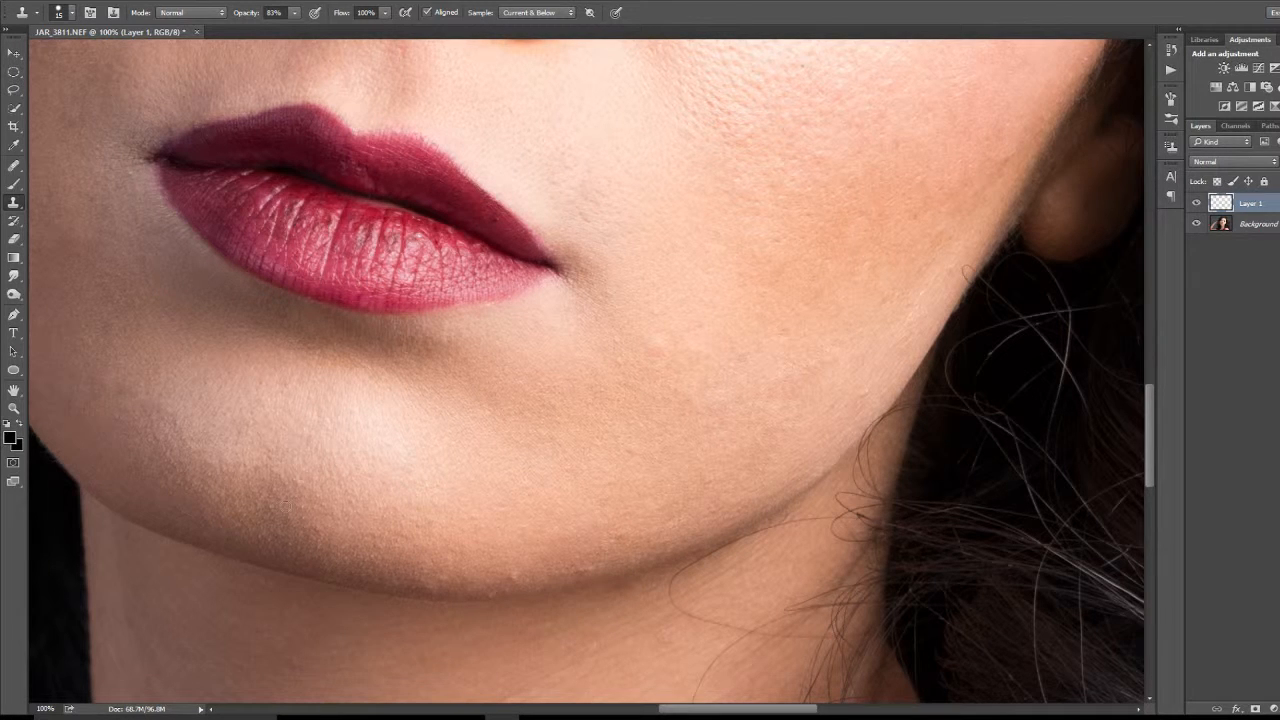
{"action": "key", "text": "bracketright"}
{"action": "left_click", "coordinate": [174, 538], "text": "alt"}
{"action": "left_click_drag", "start_coordinate": [247, 563], "coordinate": [256, 566]}
{"action": "left_click_drag", "start_coordinate": [218, 555], "coordinate": [215, 556]}
{"action": "left_click", "coordinate": [209, 590], "text": "alt"}
{"action": "mouse_move", "coordinate": [208, 561]}
{"action": "left_mouse_down"}
{"action": "mouse_move", "coordinate": [231, 570]}
{"action": "mouse_move", "coordinate": [199, 556]}
{"action": "mouse_move", "coordinate": [249, 571]}
{"action": "left_mouse_up"}
{"action": "left_click", "coordinate": [272, 583], "text": "alt"}
{"action": "left_click", "coordinate": [13, 166]}
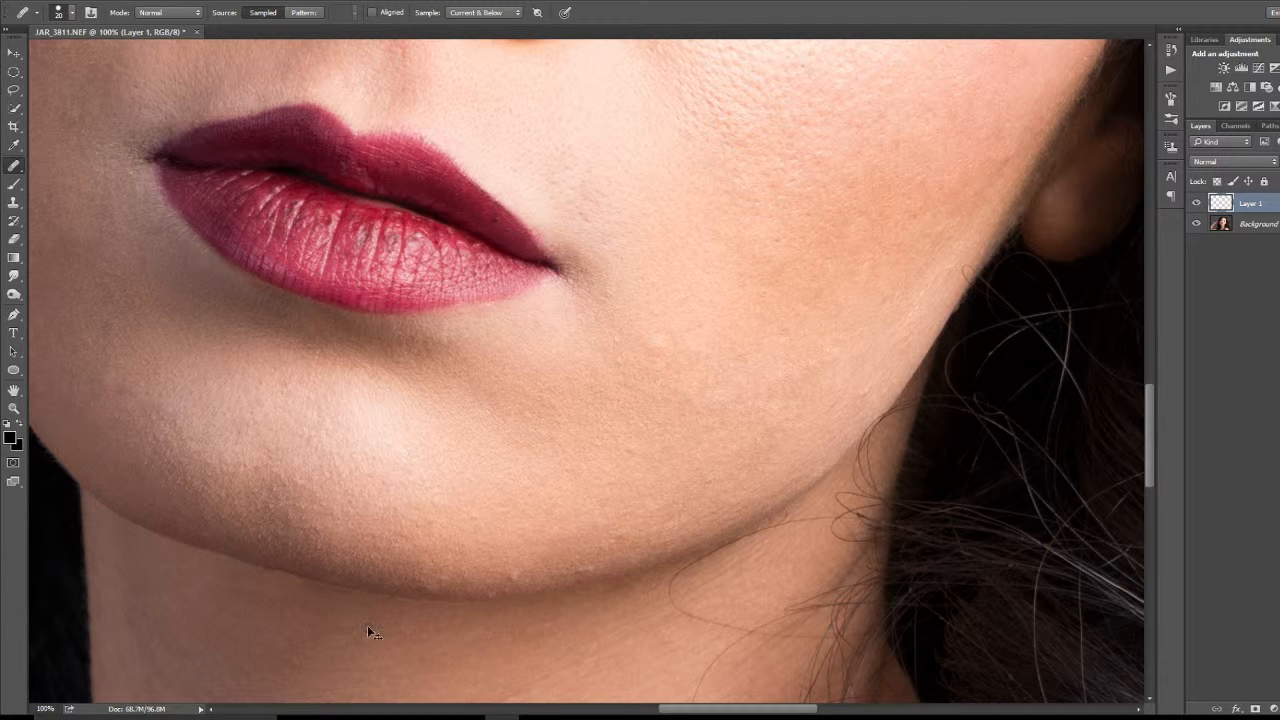
Step: Heal the reddish blemishes on the forehead above the shaded-side eyebrow, close to the hair
{"action": "key", "text": "ctrl+minus"}
{"action": "key", "text": "ctrl+minus"}
{"action": "key", "text": "ctrl+minus"}
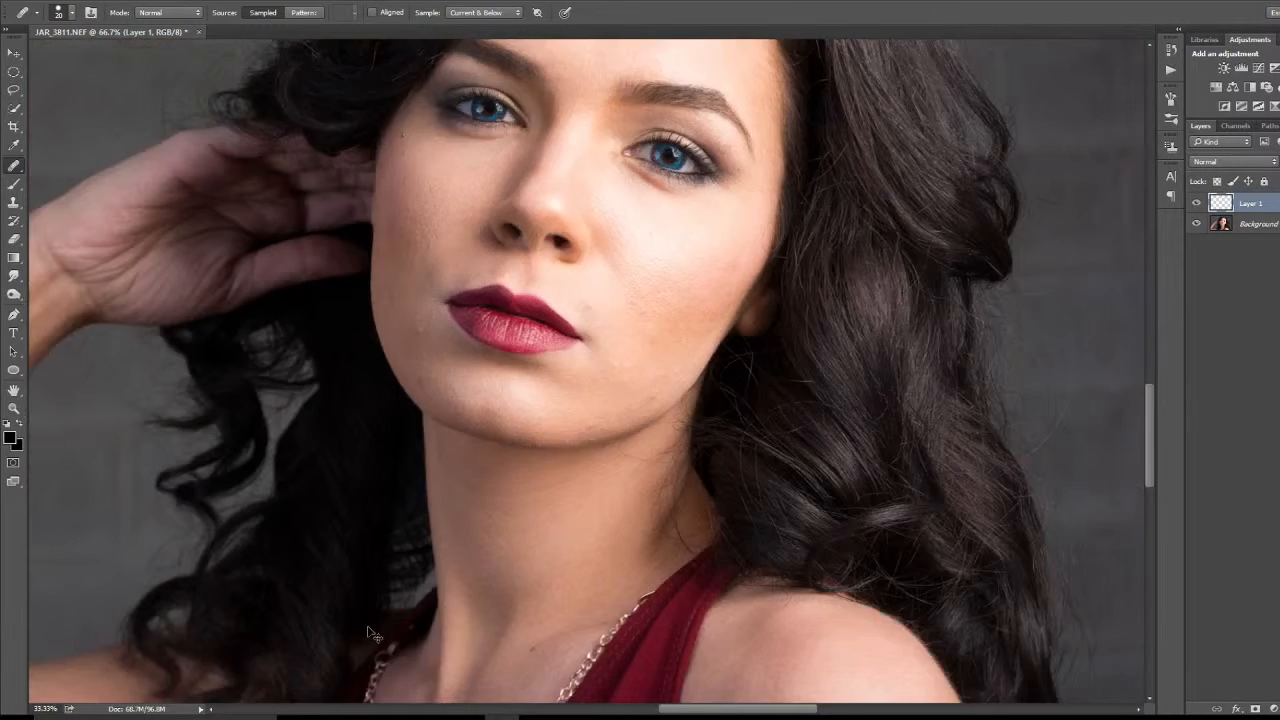
{"action": "key", "text": "ctrl+minus"}
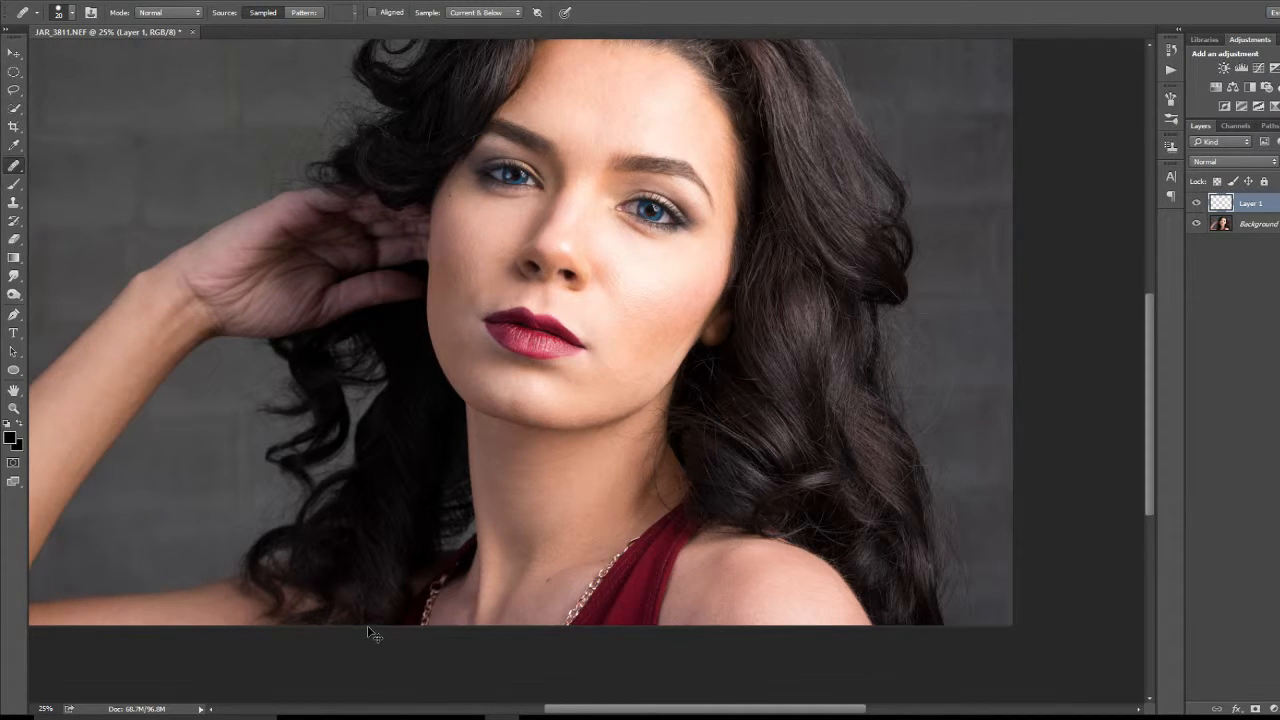
{"action": "key", "text": "ctrl+plus"}
{"action": "key", "text": "ctrl+plus"}
{"action": "key", "text": "ctrl+plus"}
{"action": "key", "text": "ctrl+plus"}
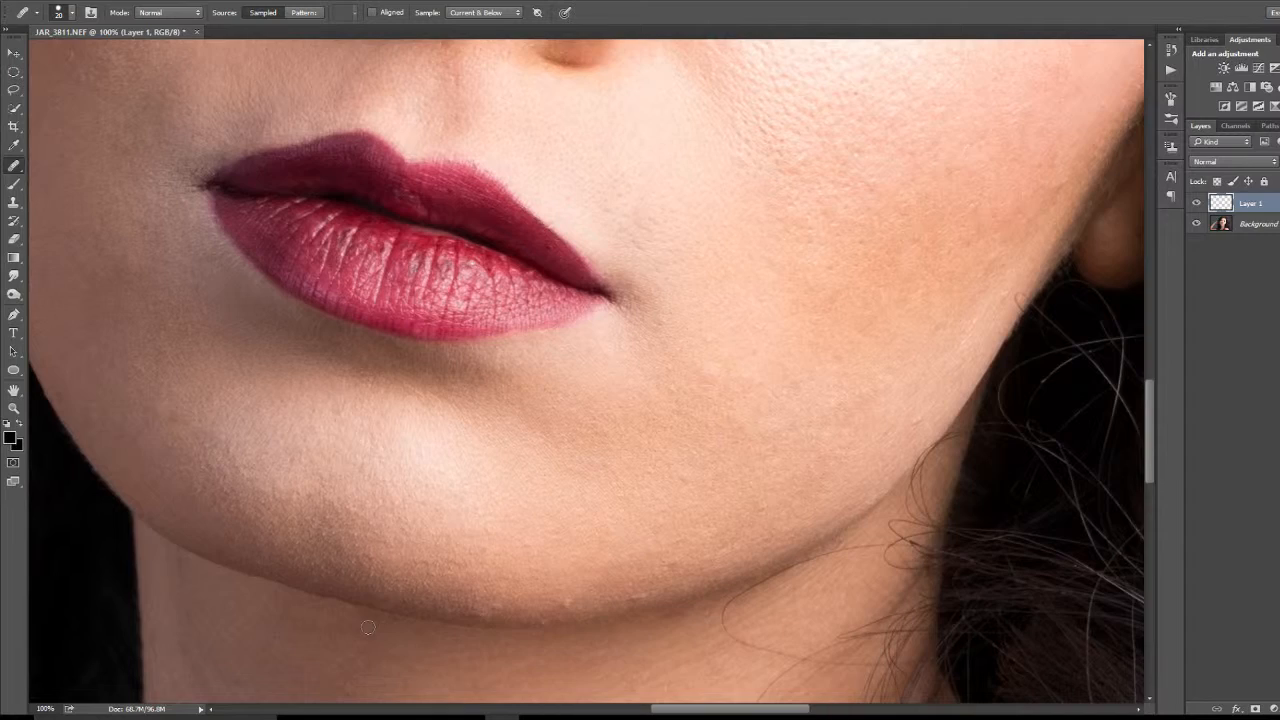
{"action": "scroll", "coordinate": [603, 234], "scroll_direction": "up", "scroll_amount": 5}
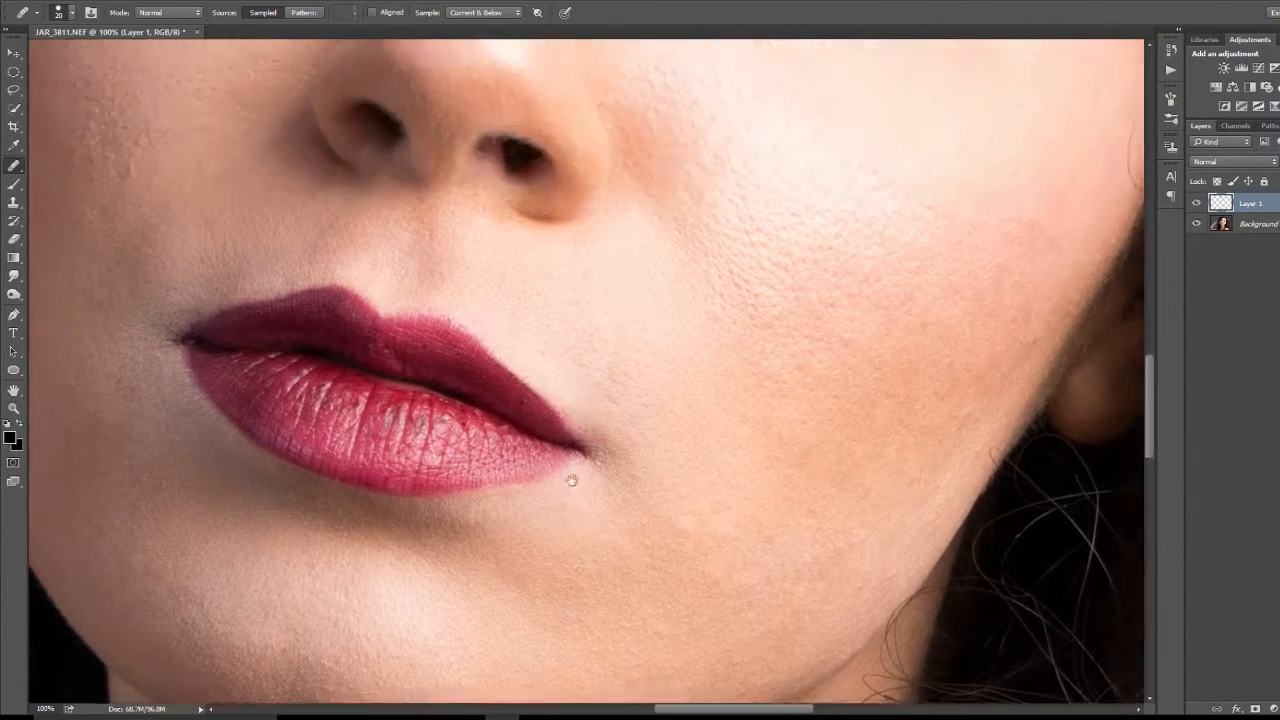
{"action": "scroll", "coordinate": [551, 280], "scroll_direction": "up", "scroll_amount": 10}
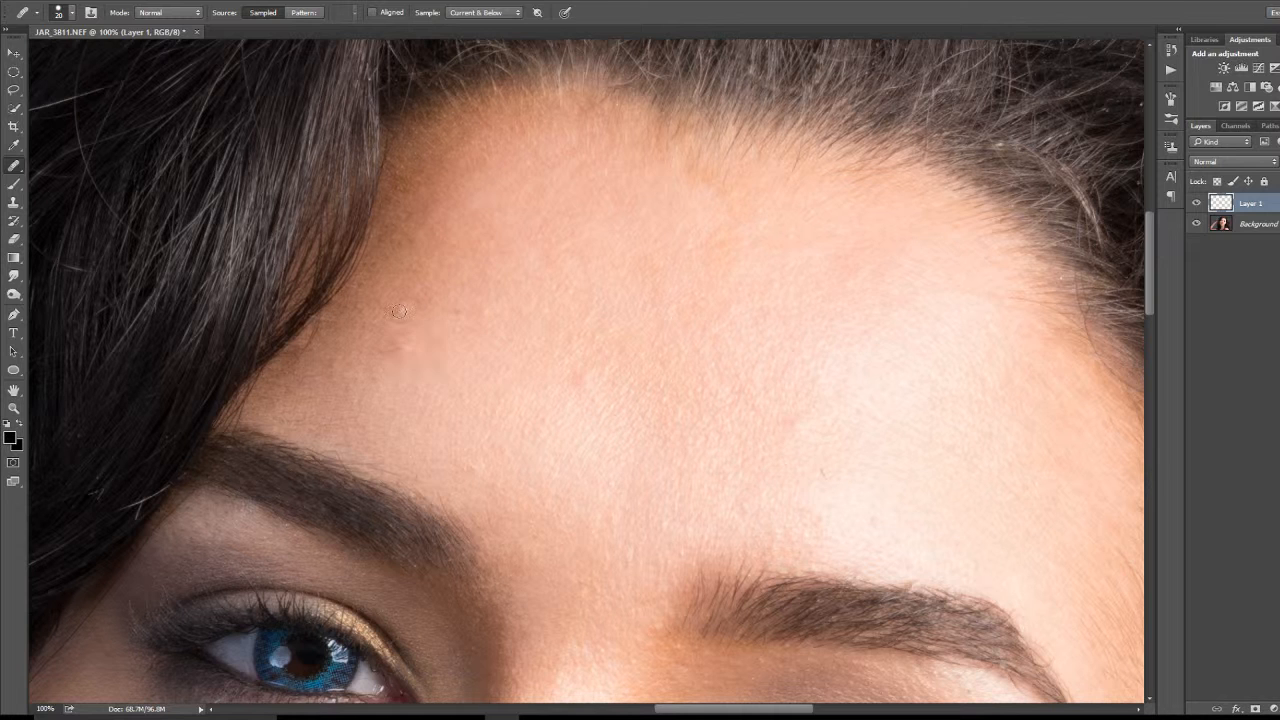
{"action": "left_click", "coordinate": [405, 347]}
{"action": "left_click_drag", "start_coordinate": [413, 316], "coordinate": [399, 347]}
{"action": "left_click", "coordinate": [434, 353]}
{"action": "left_click", "coordinate": [419, 318], "text": "alt"}
{"action": "left_click_drag", "start_coordinate": [400, 354], "coordinate": [430, 332]}
Step: Heal the small spot in the middle of the forehead, above the gap between the eyebrows
{"action": "key", "text": "ctrl+minus"}
{"action": "key", "text": "ctrl+minus"}
{"action": "key", "text": "ctrl+minus"}
{"action": "key", "text": "ctrl+minus"}
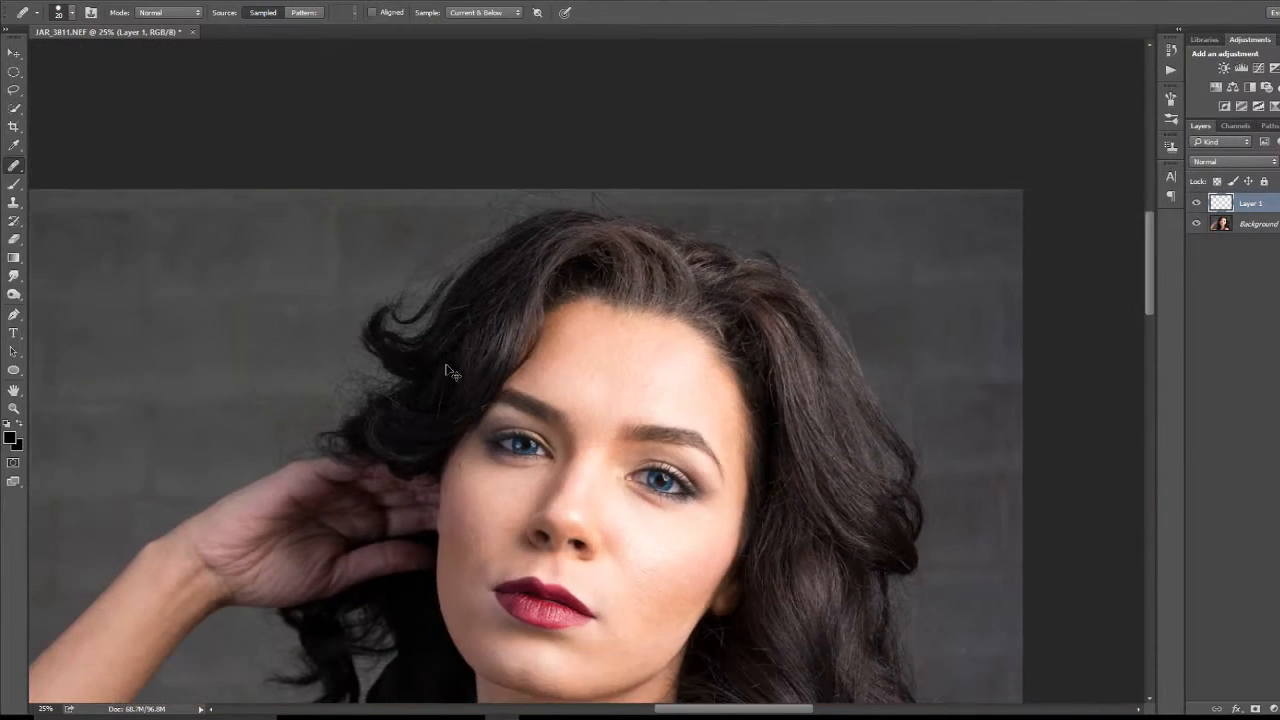
{"action": "key", "text": "ctrl+minus"}
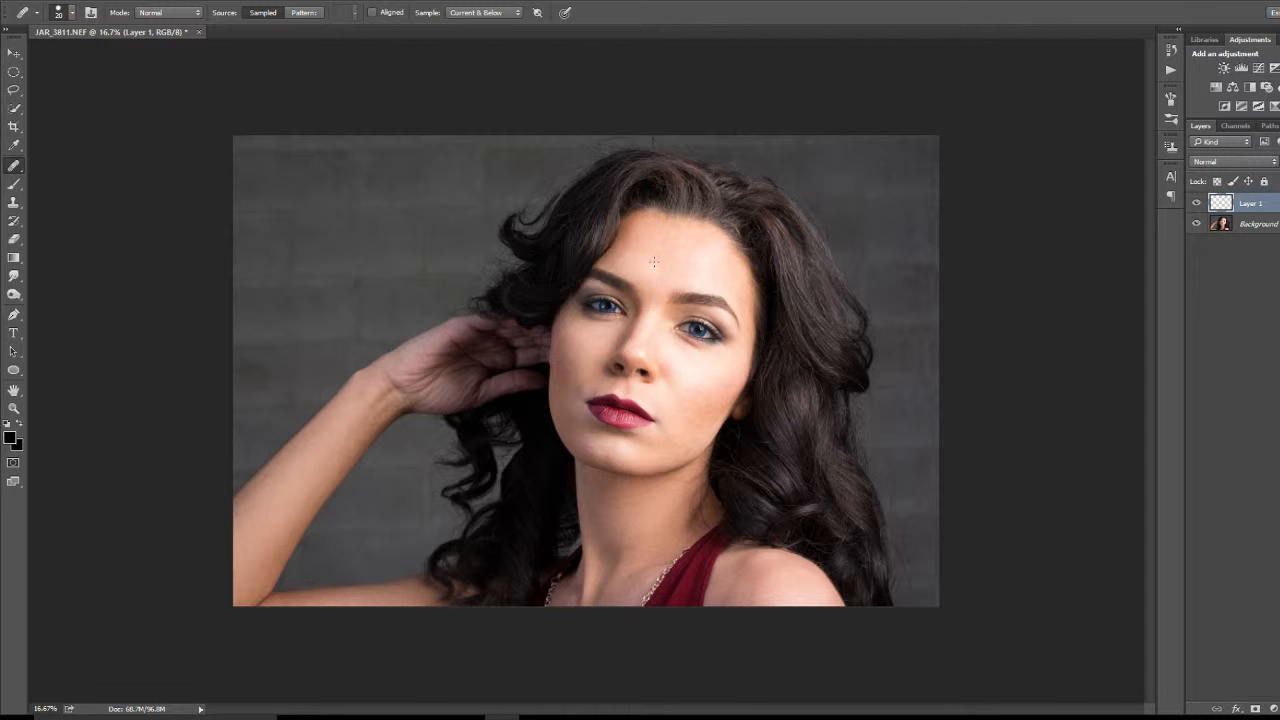
{"action": "key", "text": "ctrl+plus"}
{"action": "key", "text": "ctrl+plus"}
{"action": "key", "text": "ctrl+plus"}
{"action": "key", "text": "ctrl+plus"}
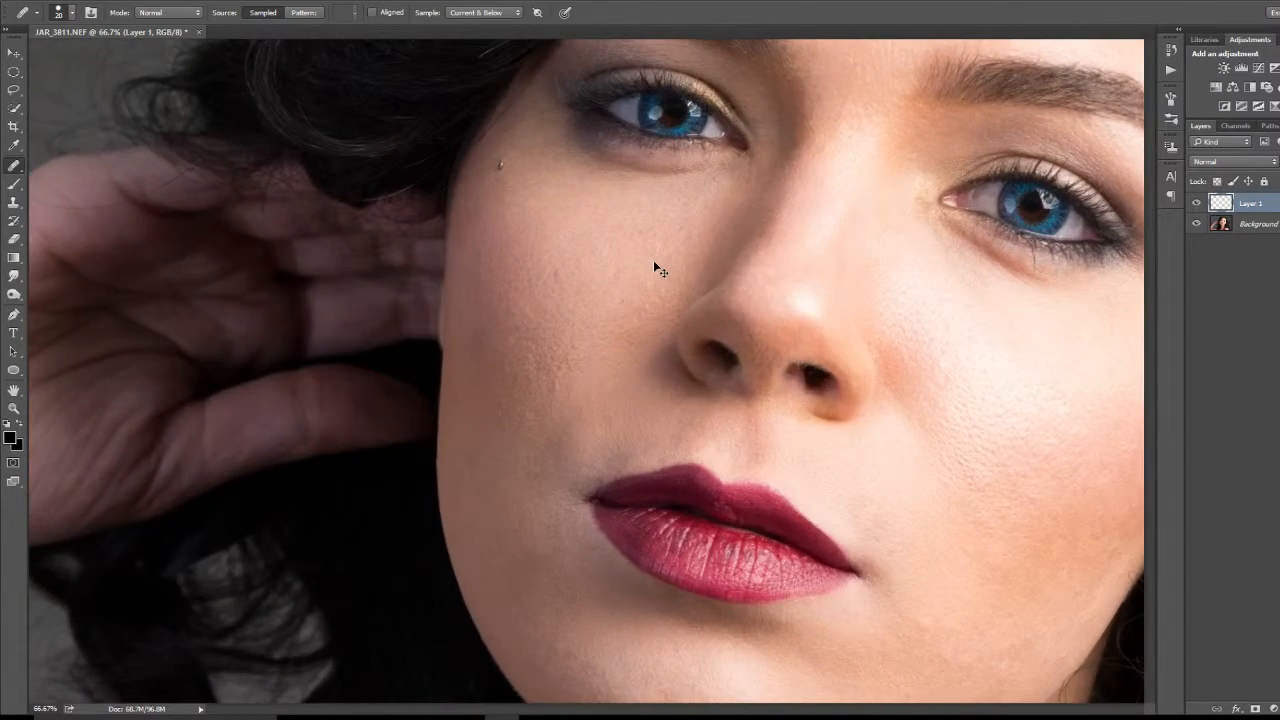
{"action": "key", "text": "ctrl+plus"}
{"action": "left_click_drag", "start_coordinate": [775, 332], "coordinate": [400, 690]}
{"action": "left_click", "coordinate": [432, 286]}
{"action": "left_click", "coordinate": [445, 272]}
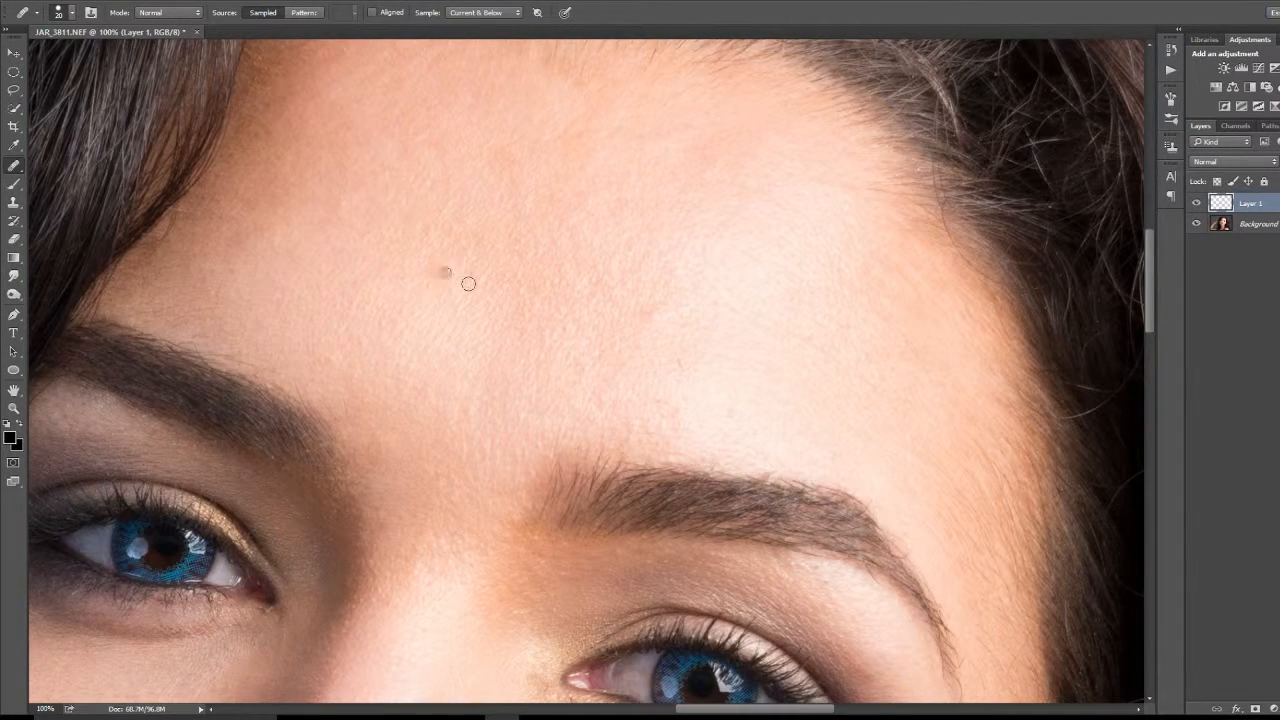
Step: Heal the remaining faint marks across the central forehead and above the inner end of the lit-side eyebrow
{"action": "left_click", "coordinate": [639, 316]}
{"action": "left_click", "coordinate": [660, 316]}
{"action": "left_click", "coordinate": [618, 325]}
{"action": "left_click", "coordinate": [570, 340]}
{"action": "left_click", "coordinate": [462, 320]}
{"action": "left_click", "coordinate": [441, 317], "text": "alt"}
{"action": "left_click", "coordinate": [429, 275]}
{"action": "mouse_move", "coordinate": [429, 275]}
{"action": "left_mouse_down"}
{"action": "mouse_move", "coordinate": [437, 249]}
{"action": "mouse_move", "coordinate": [446, 263]}
{"action": "mouse_move", "coordinate": [434, 271]}
{"action": "left_mouse_up"}
{"action": "left_click_drag", "start_coordinate": [657, 314], "coordinate": [643, 337]}
{"action": "key", "text": "ctrl+minus"}
{"action": "key", "text": "ctrl+minus"}
{"action": "key", "text": "ctrl+minus"}
{"action": "key", "text": "ctrl+minus"}
{"action": "key", "text": "ctrl+minus"}
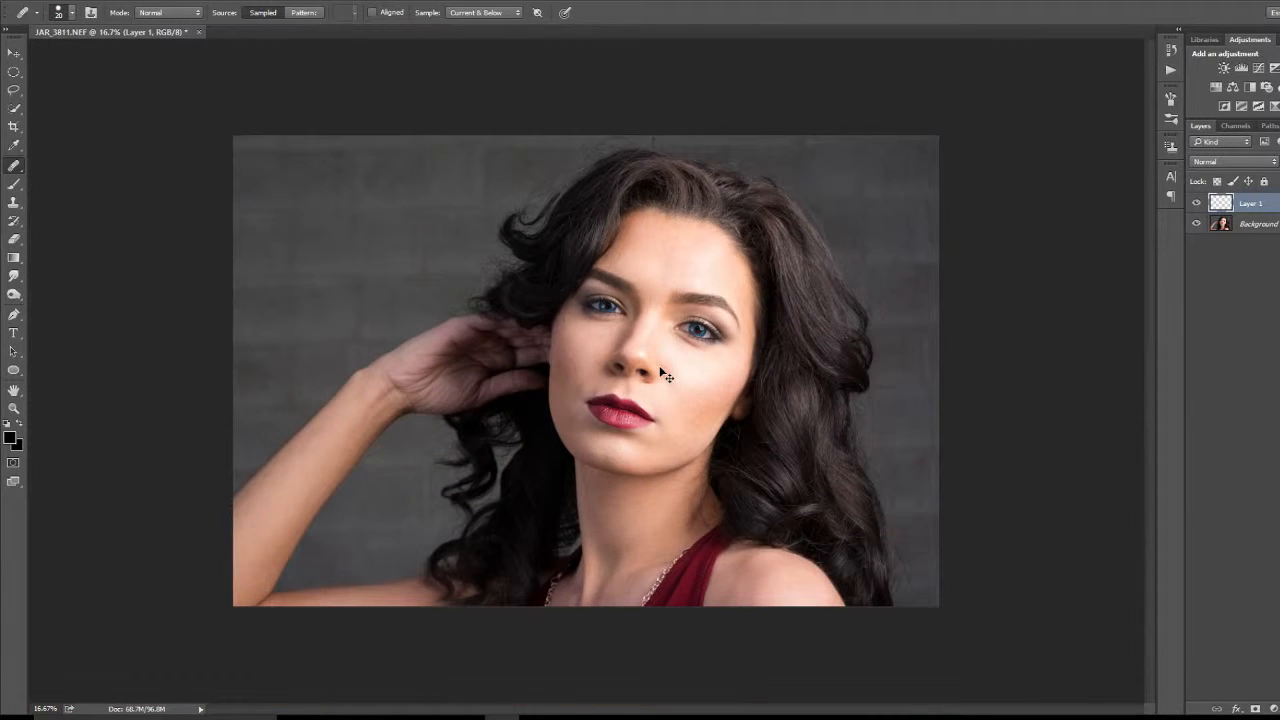